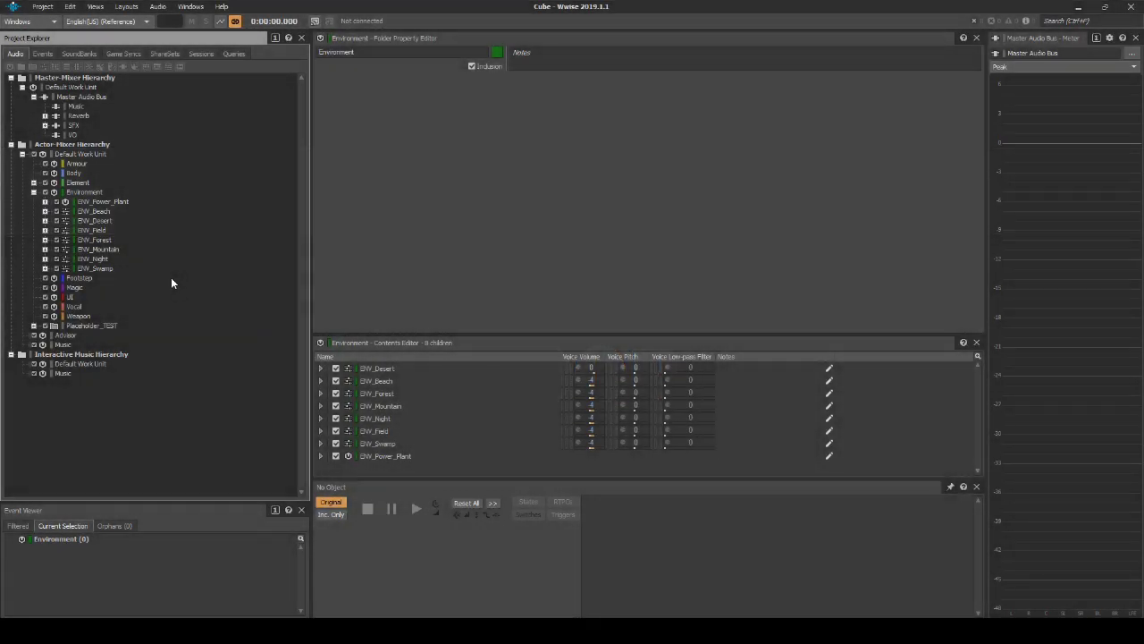
# Step: Create an ENV_Underwater actor-mixer under Environment and drop the underwater loop wav onto it
pyautogui.click(90, 192)
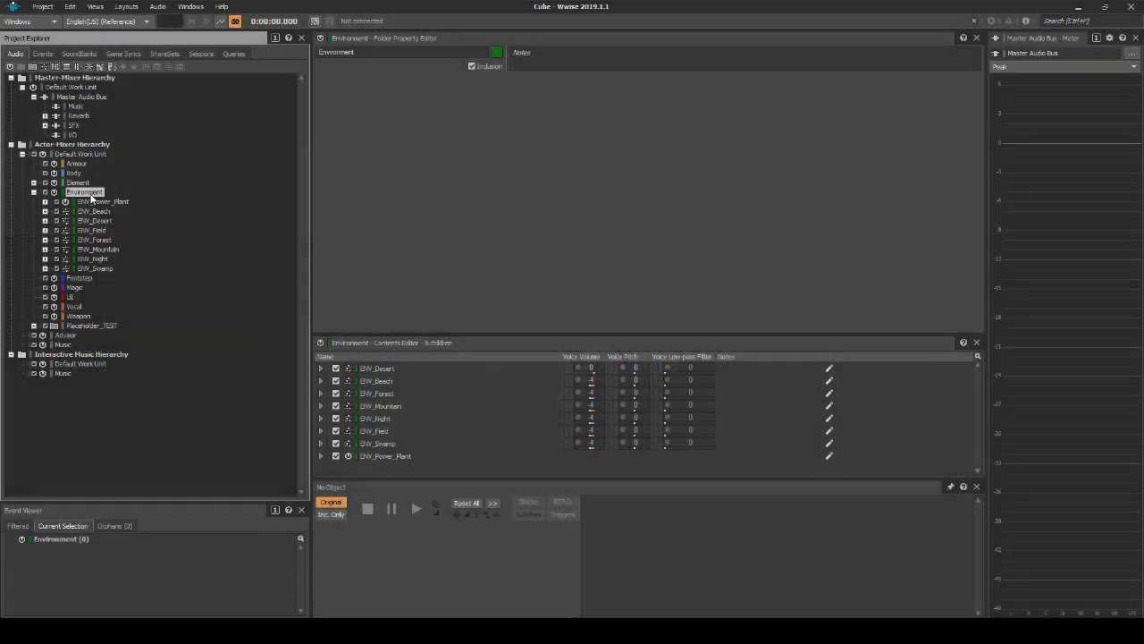
pyautogui.rightClick(100, 194)
pyautogui.moveTo(114, 204)
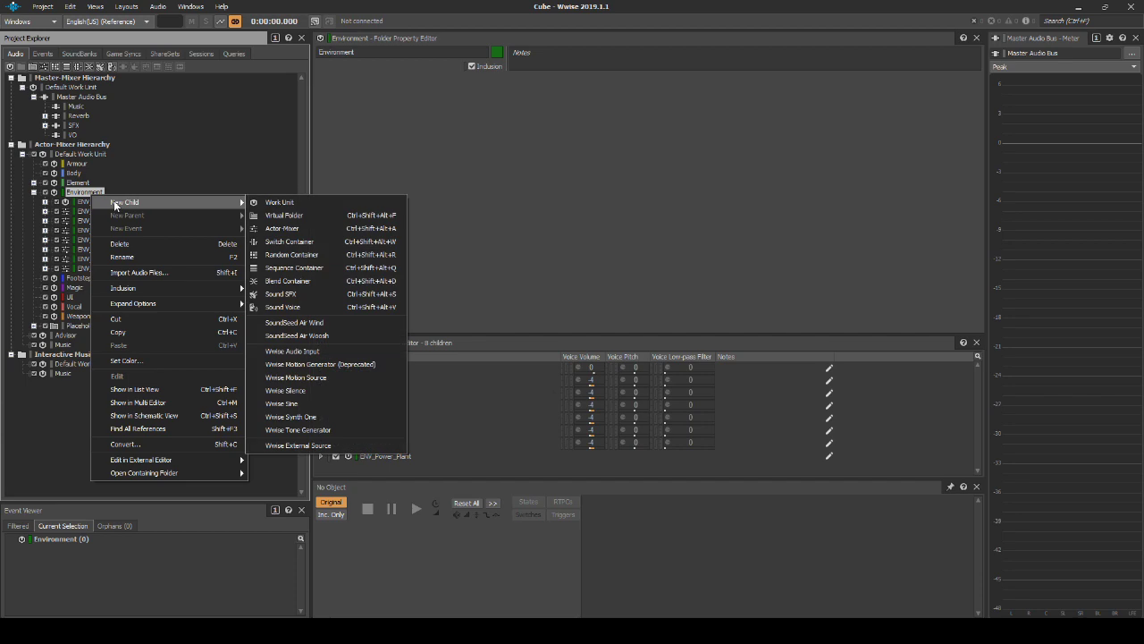
pyautogui.click(297, 229)
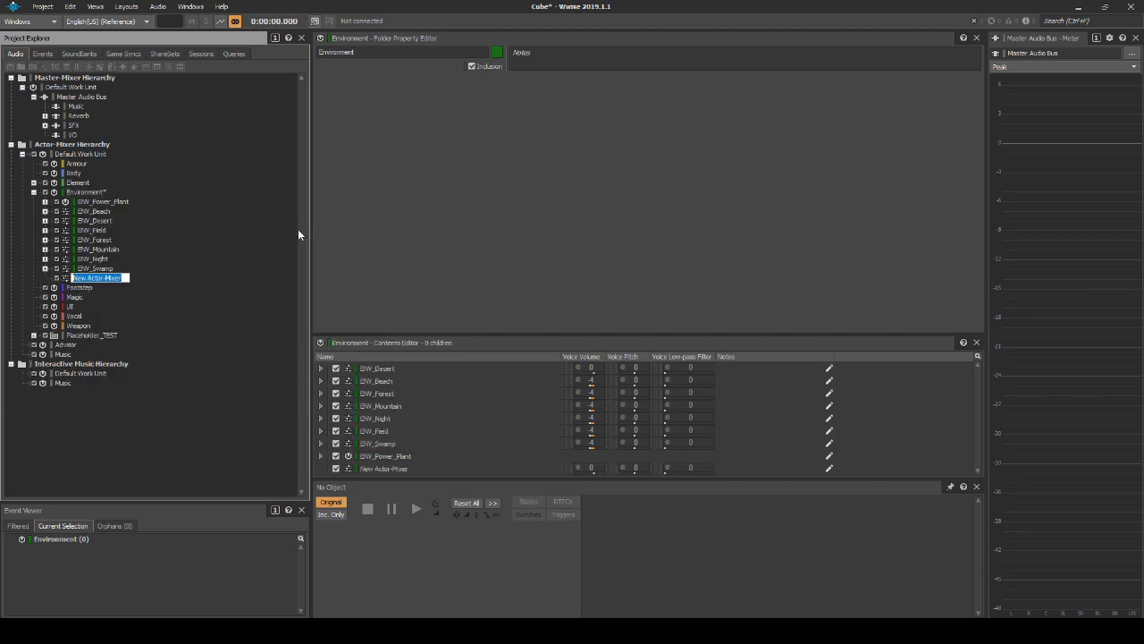
pyautogui.write('ENV_Underwater')
pyautogui.moveTo(103, 518); pyautogui.dragTo(111, 282)
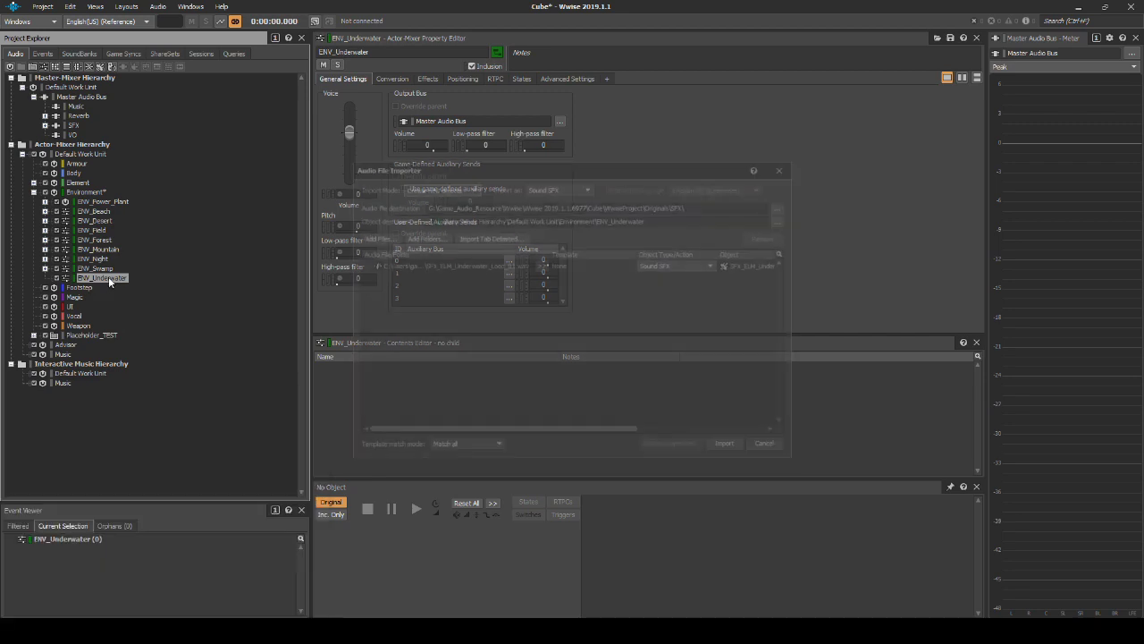
# Step: Import SFX_ELM_Underwater_Loop_01, storing the file in a new Underwater folder
pyautogui.click(782, 207)
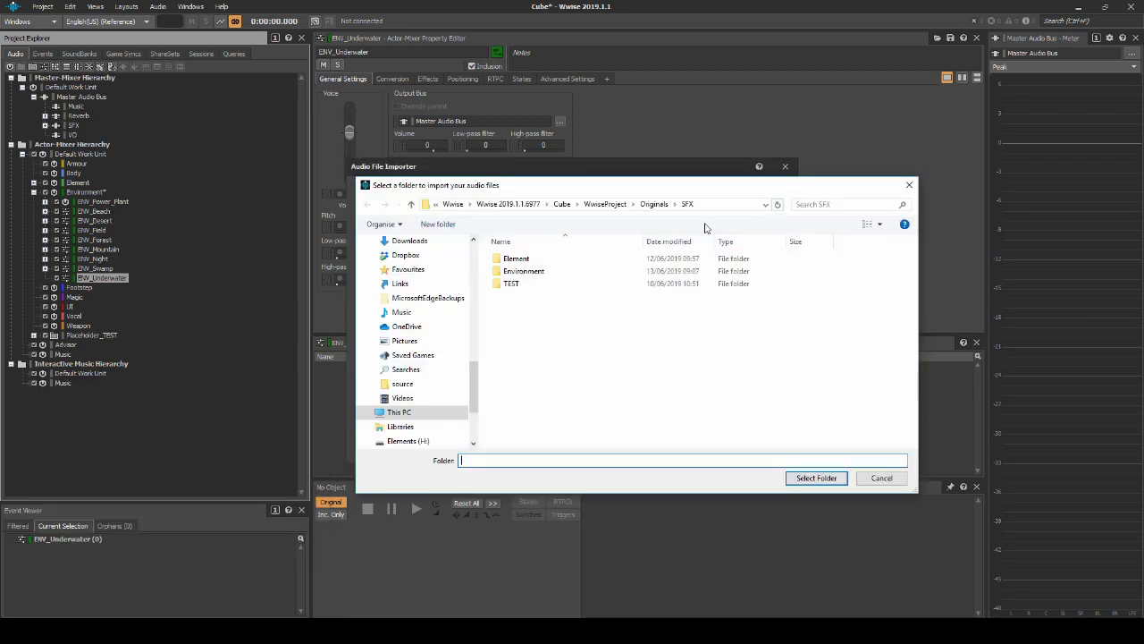
pyautogui.rightClick(540, 401)
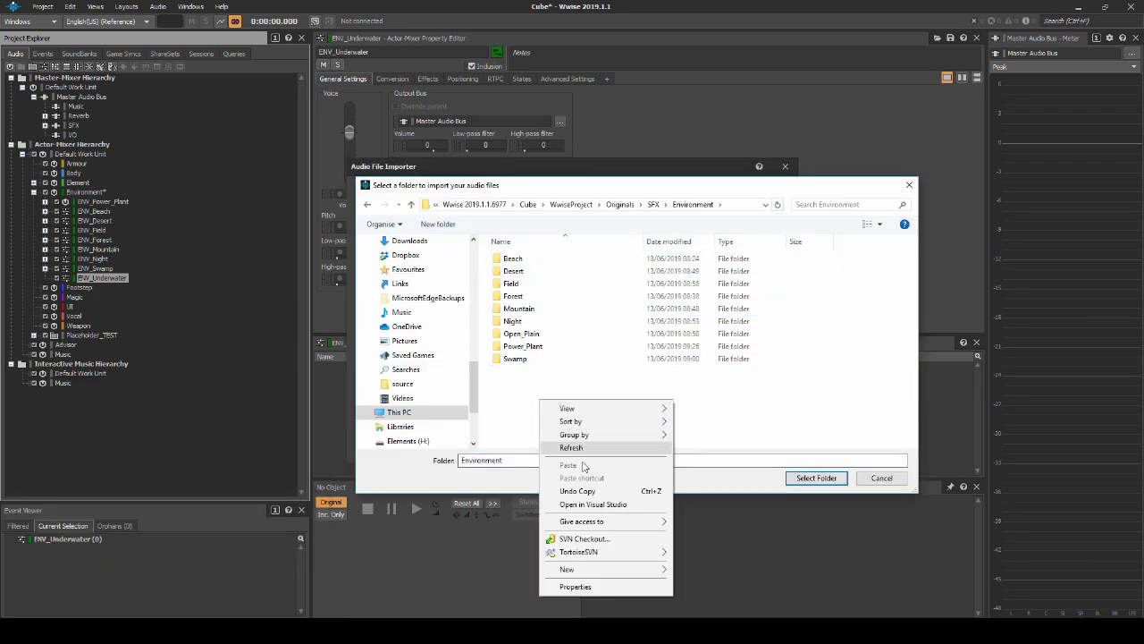
pyautogui.moveTo(610, 569)
pyautogui.click(700, 381)
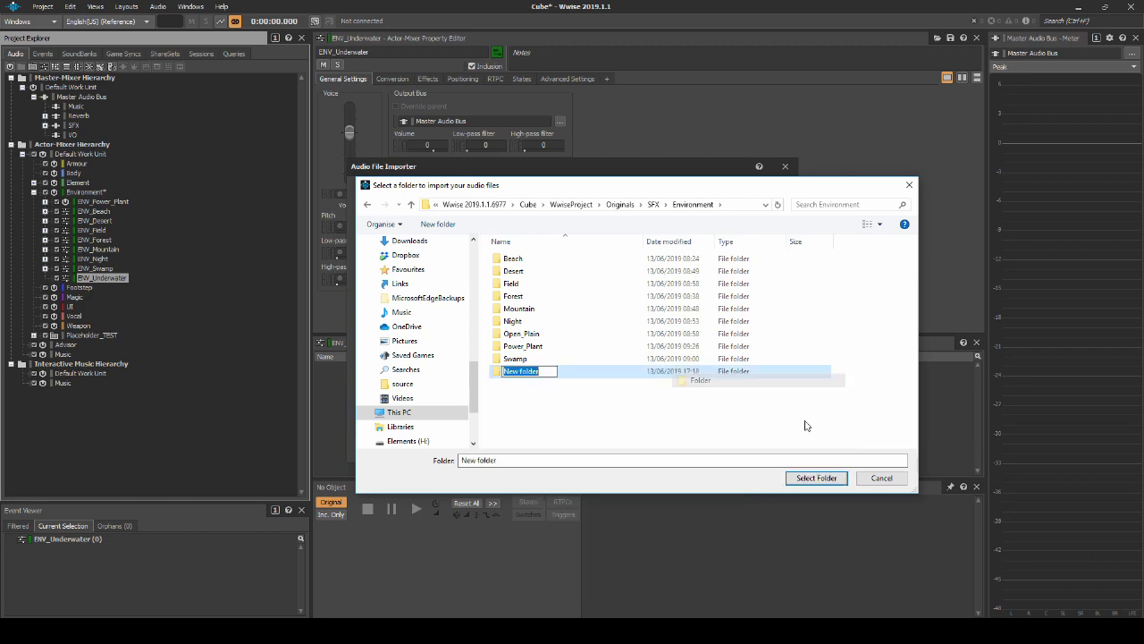
pyautogui.write('Underwater')
pyautogui.press('Return')
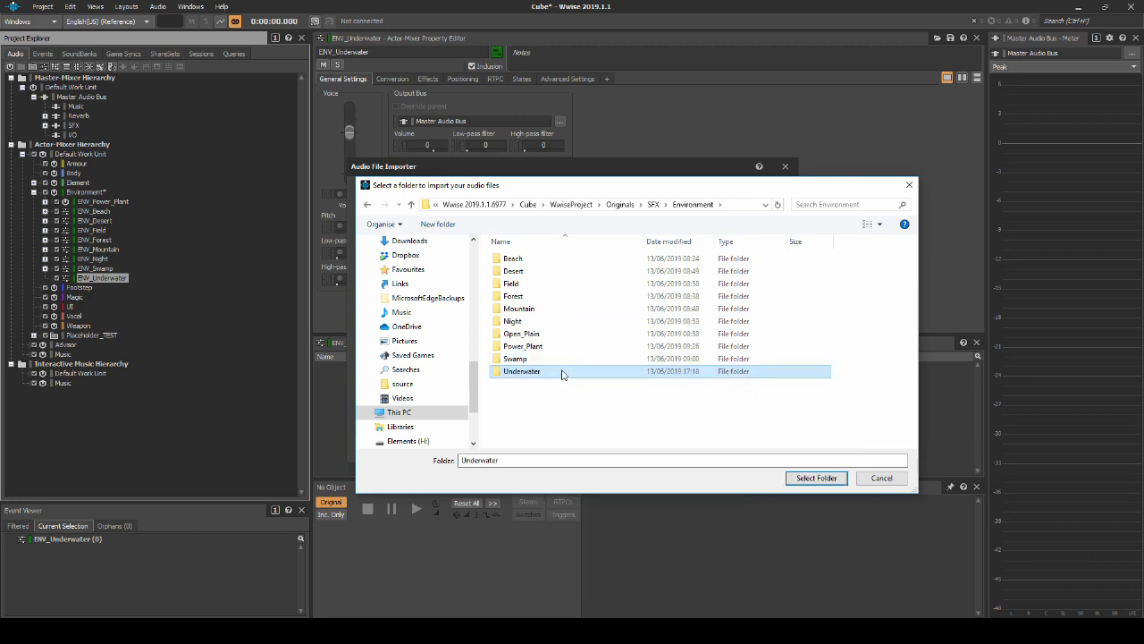
pyautogui.doubleClick(565, 372)
pyautogui.click(814, 477)
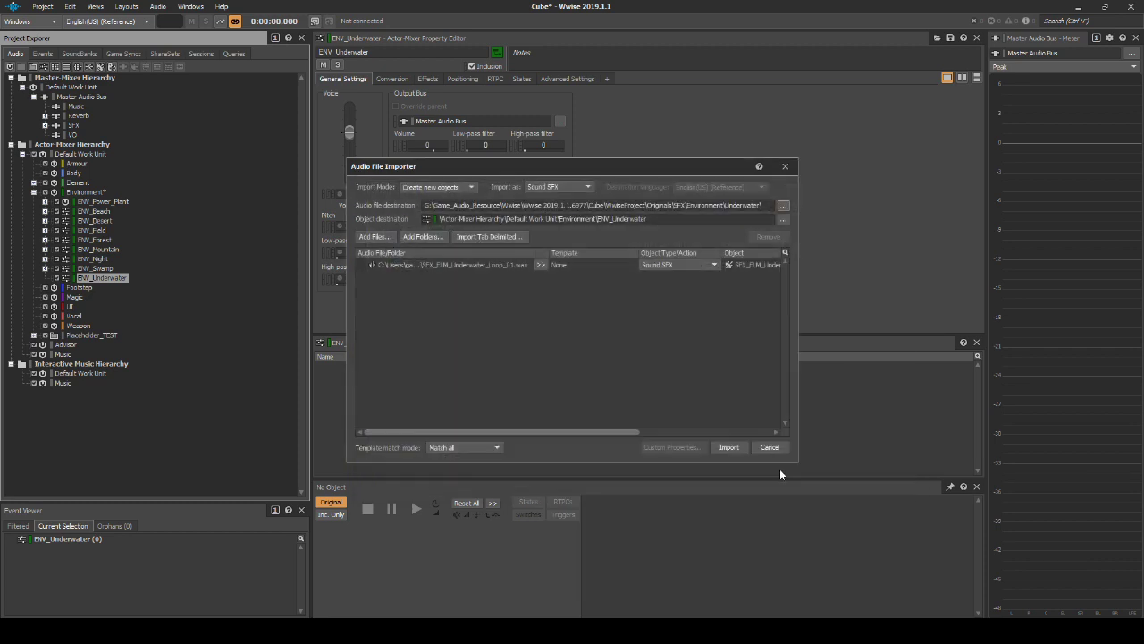
pyautogui.click(729, 447)
# Step: Enable infinite looping on the imported SFX_ELM_Underwater_Loop_01 sound
pyautogui.click(45, 278)
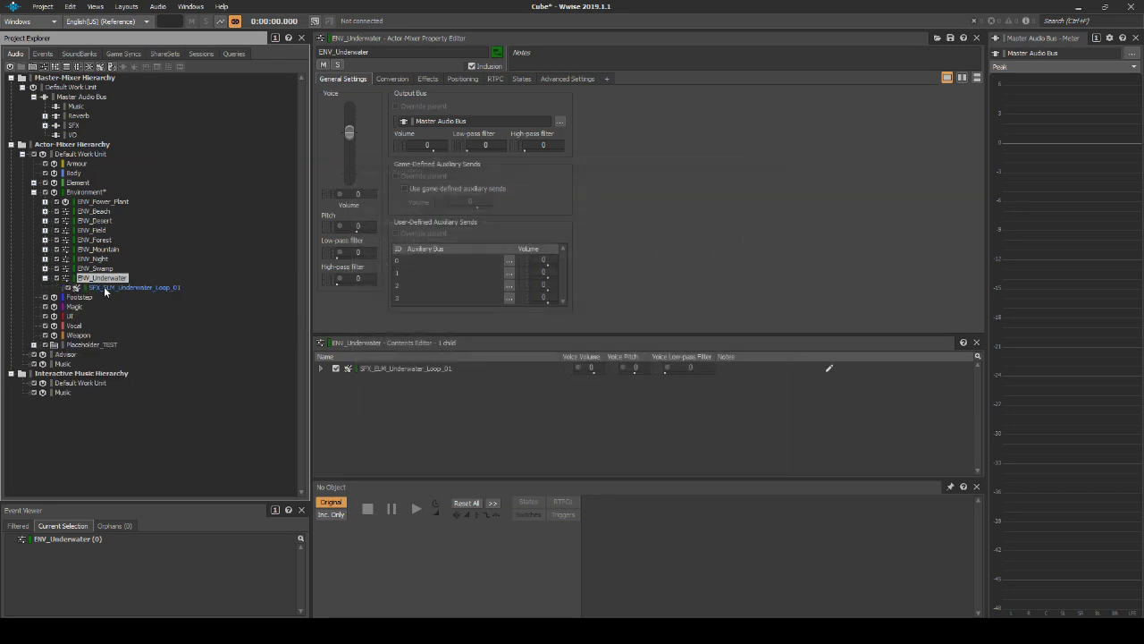
pyautogui.click(104, 288)
pyautogui.click(588, 131)
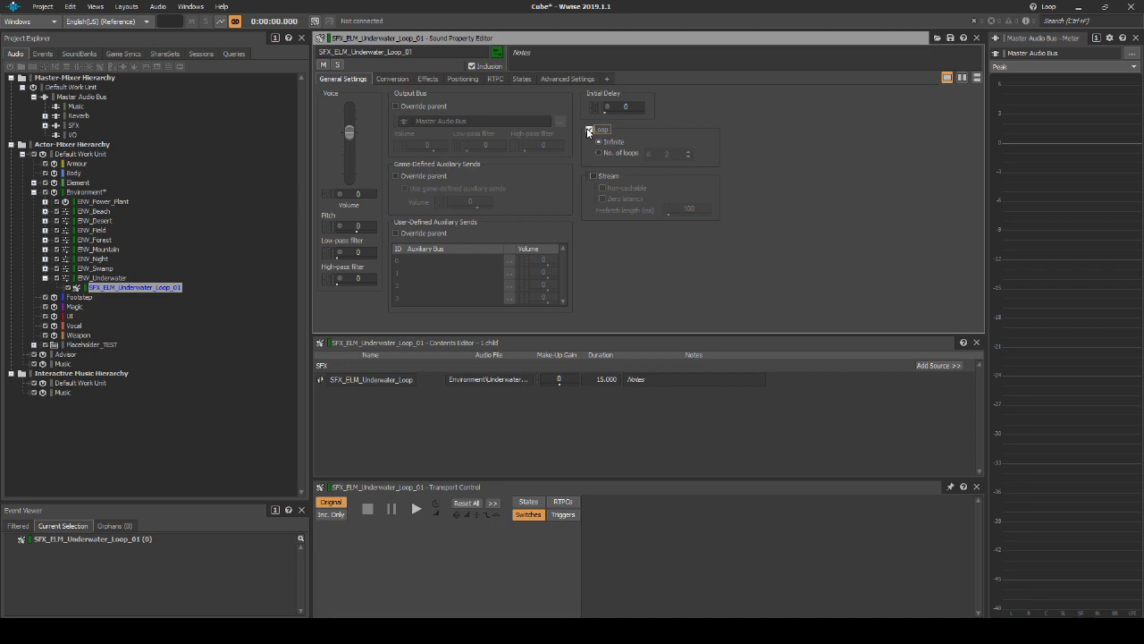
pyautogui.click(44, 54)
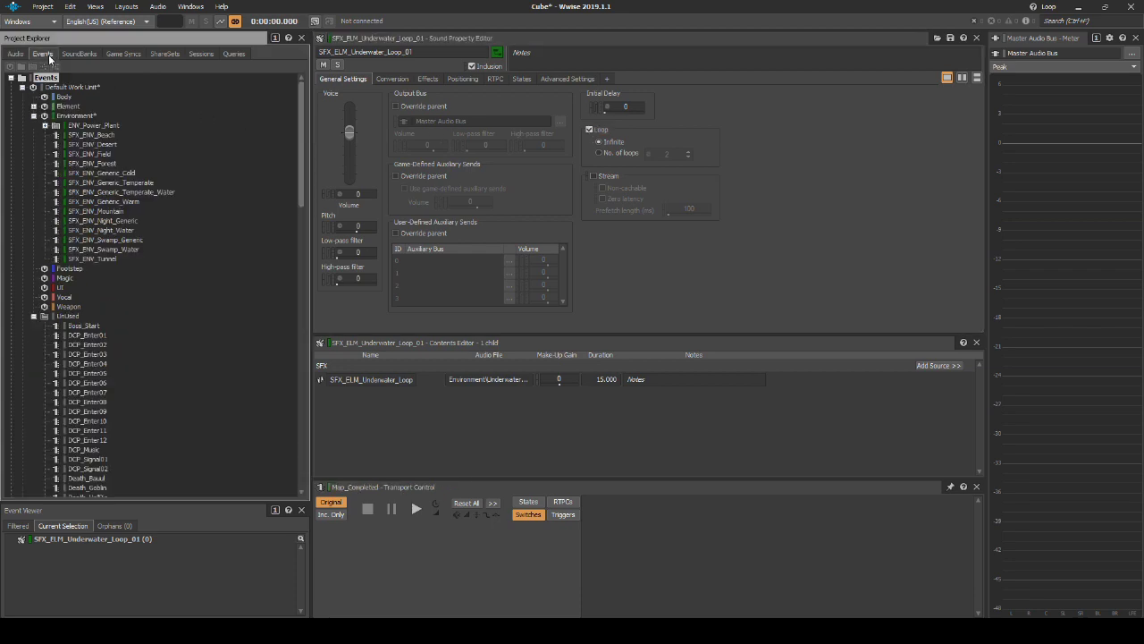
# Step: Move the Map_Loaded event from the UnUsed folder into the Environment events folder
pyautogui.scroll(-1, 109, 303)
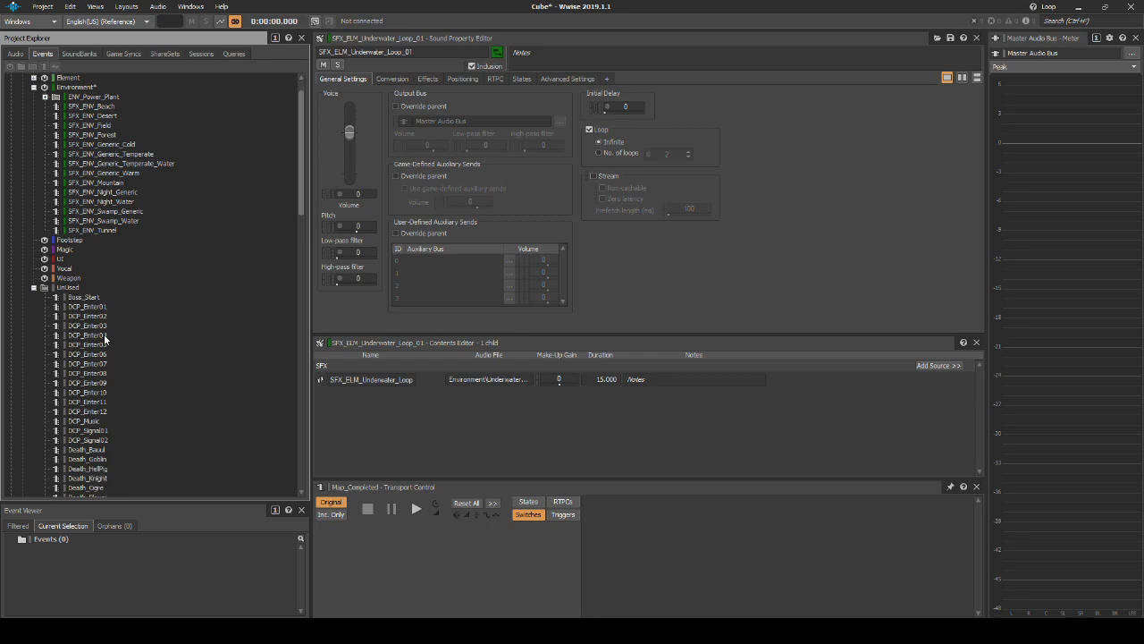
pyautogui.click(69, 288)
pyautogui.scroll(-6, 118, 306)
pyautogui.scroll(-10, 119, 311)
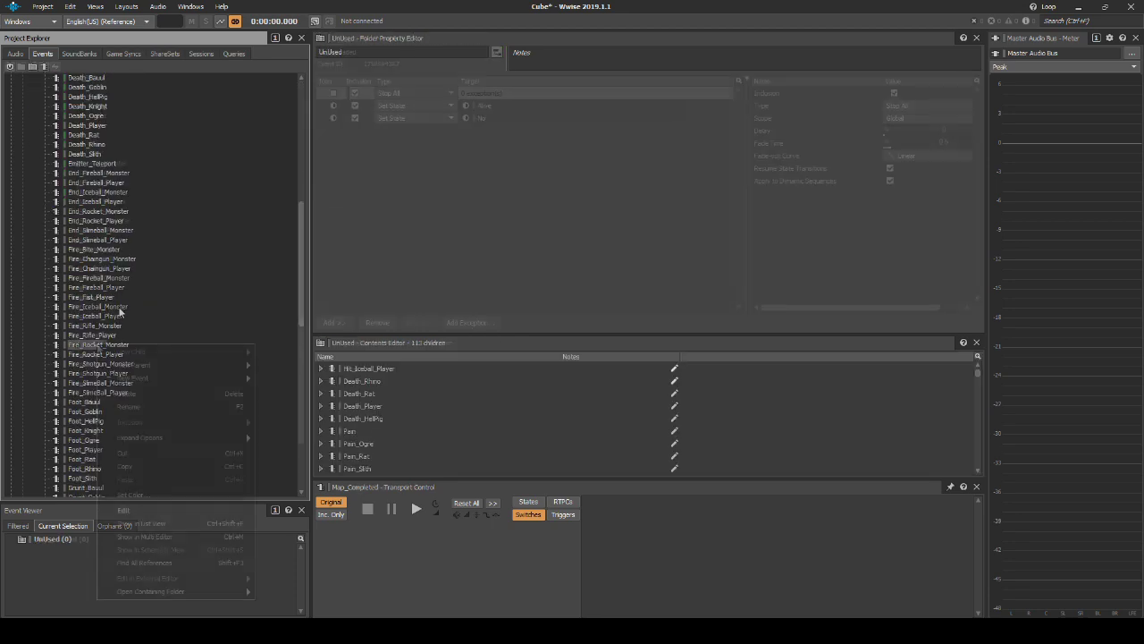
pyautogui.rightClick(95, 343)
pyautogui.click(153, 451)
pyautogui.scroll(15, 135, 194)
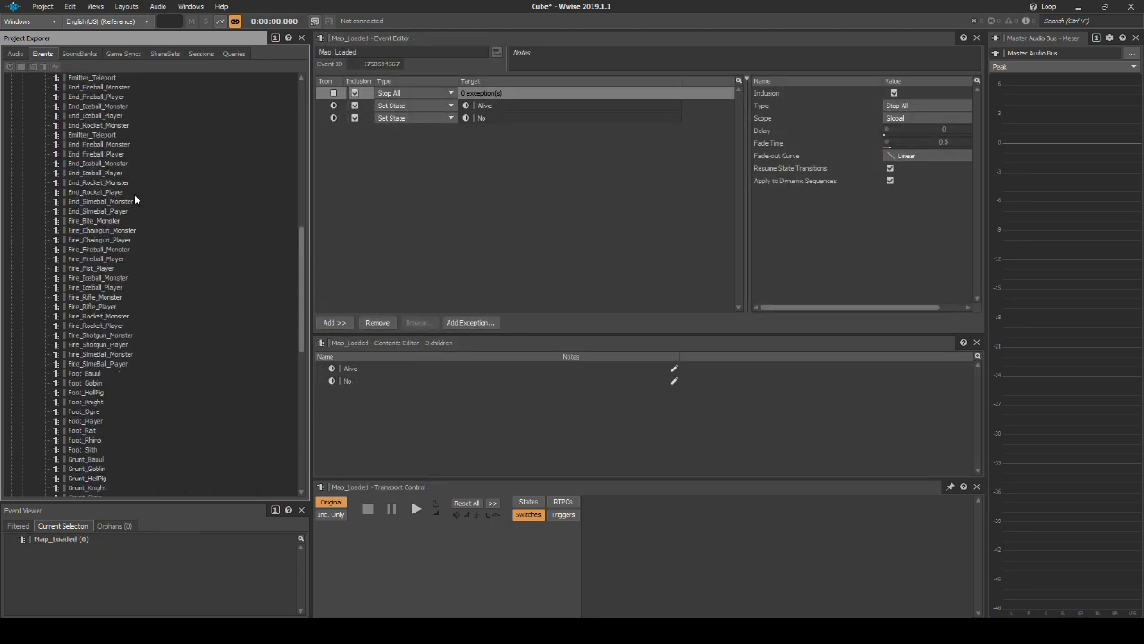
pyautogui.rightClick(82, 118)
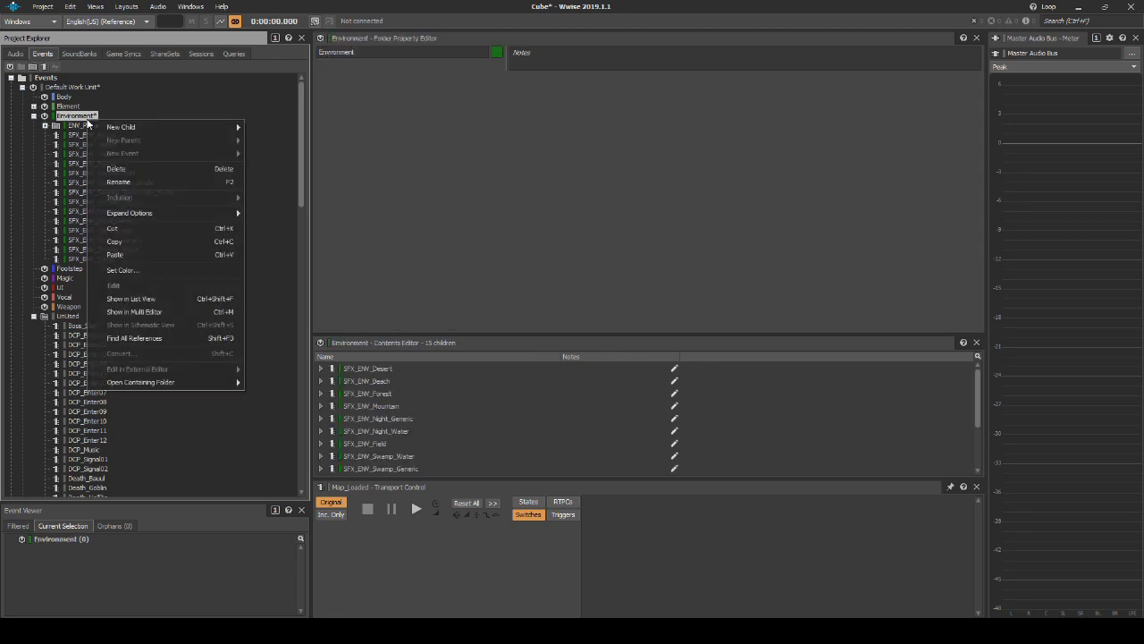
pyautogui.click(126, 252)
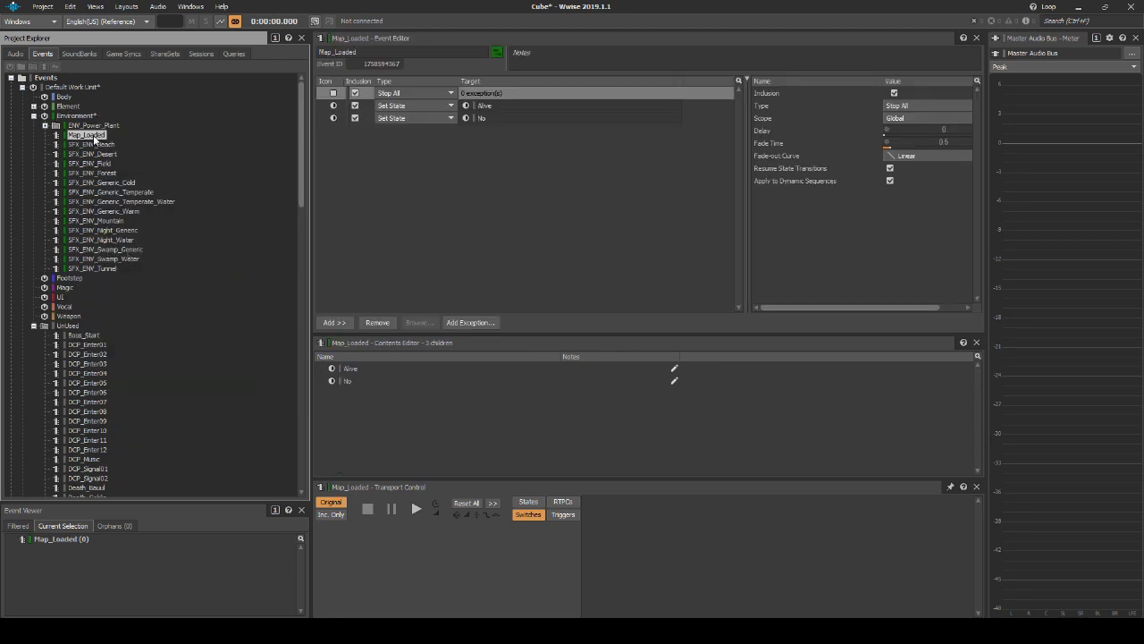
# Step: Add a new Play action to the Map_Loaded event
pyautogui.click(94, 136)
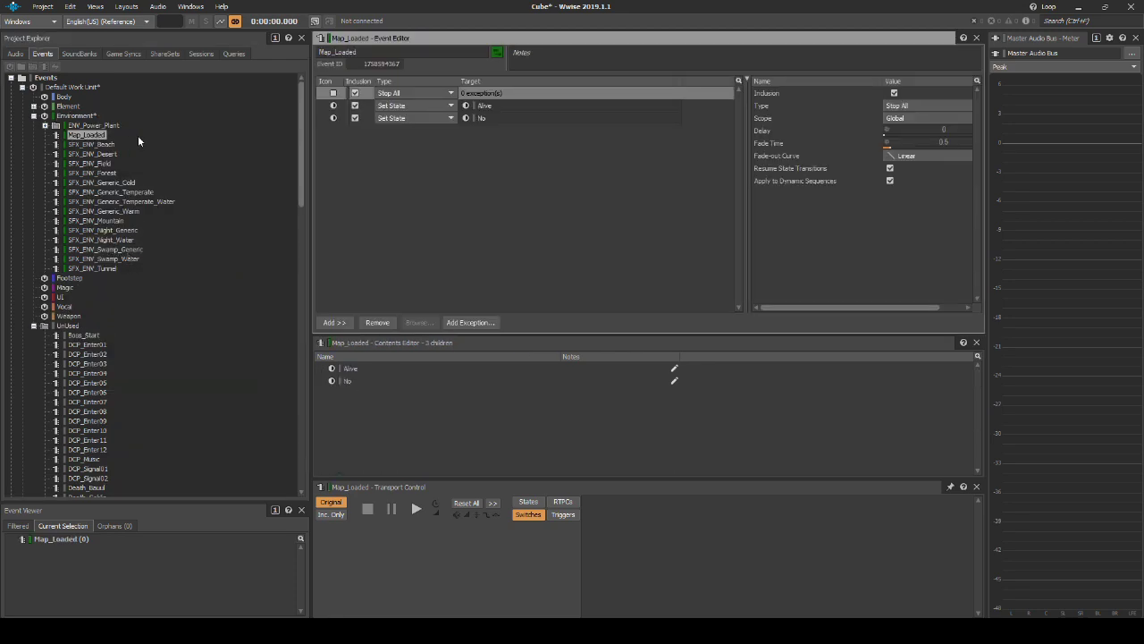
pyautogui.rightClick(393, 136)
pyautogui.moveTo(427, 145)
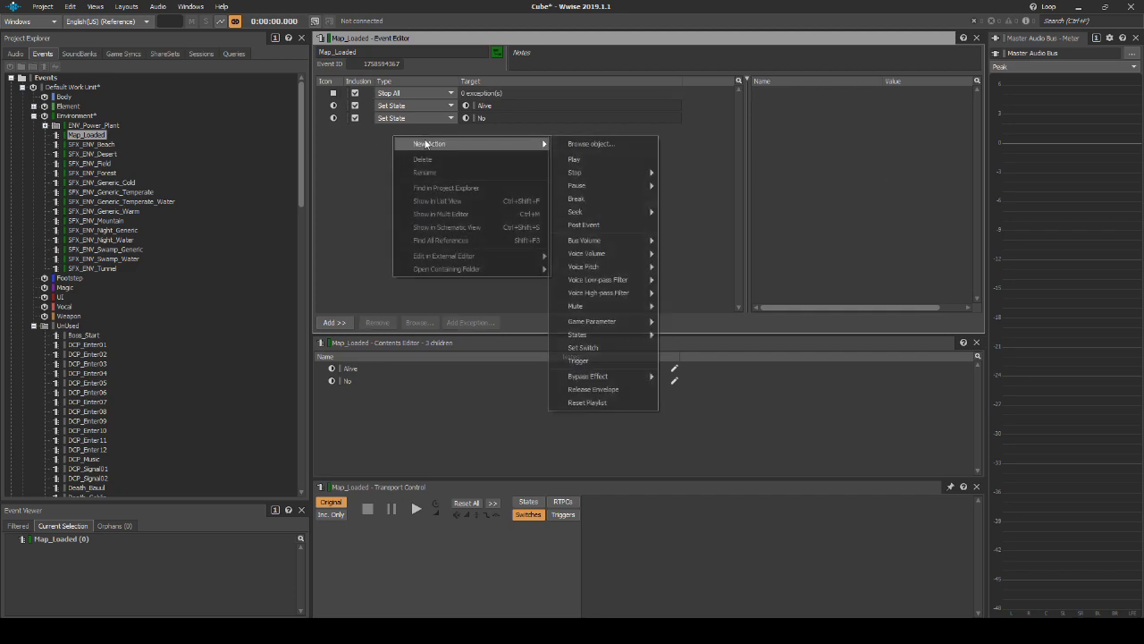
pyautogui.click(577, 160)
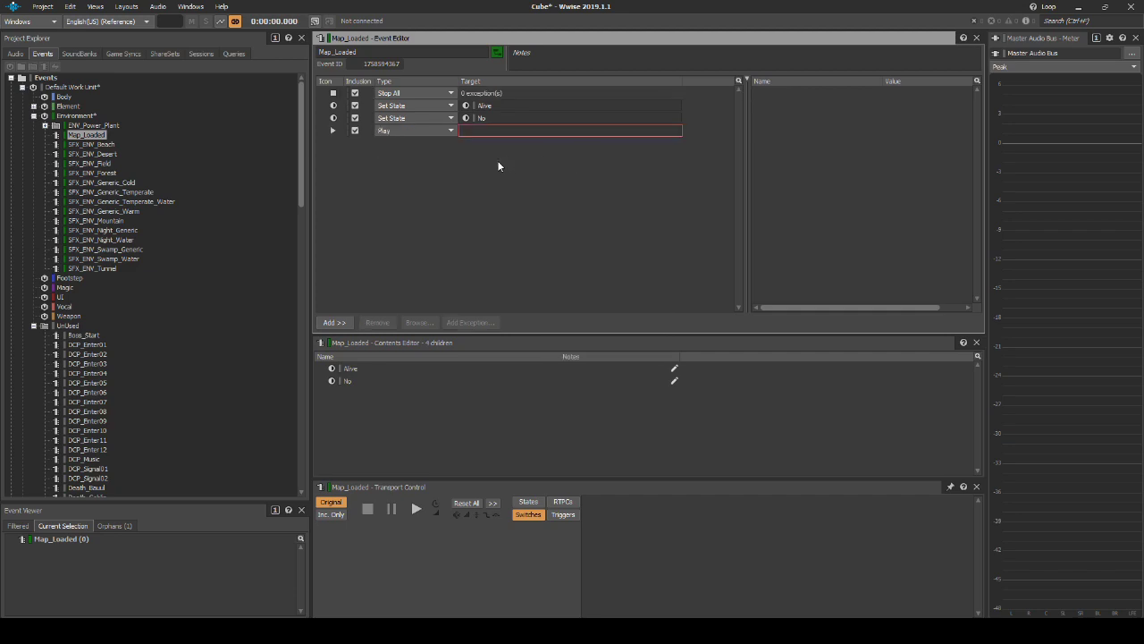
pyautogui.click(18, 55)
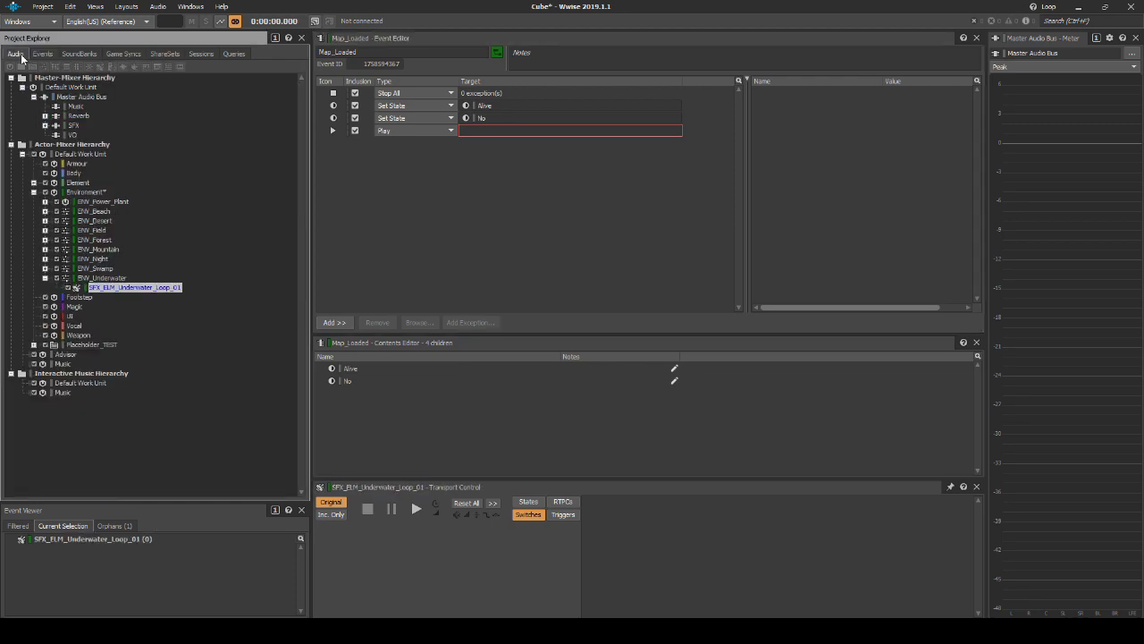
# Step: Target Map_Loaded's Play action at SFX_ELM_Underwater_Loop_01 and set its fade time to 1
pyautogui.moveTo(149, 287); pyautogui.dragTo(523, 130)
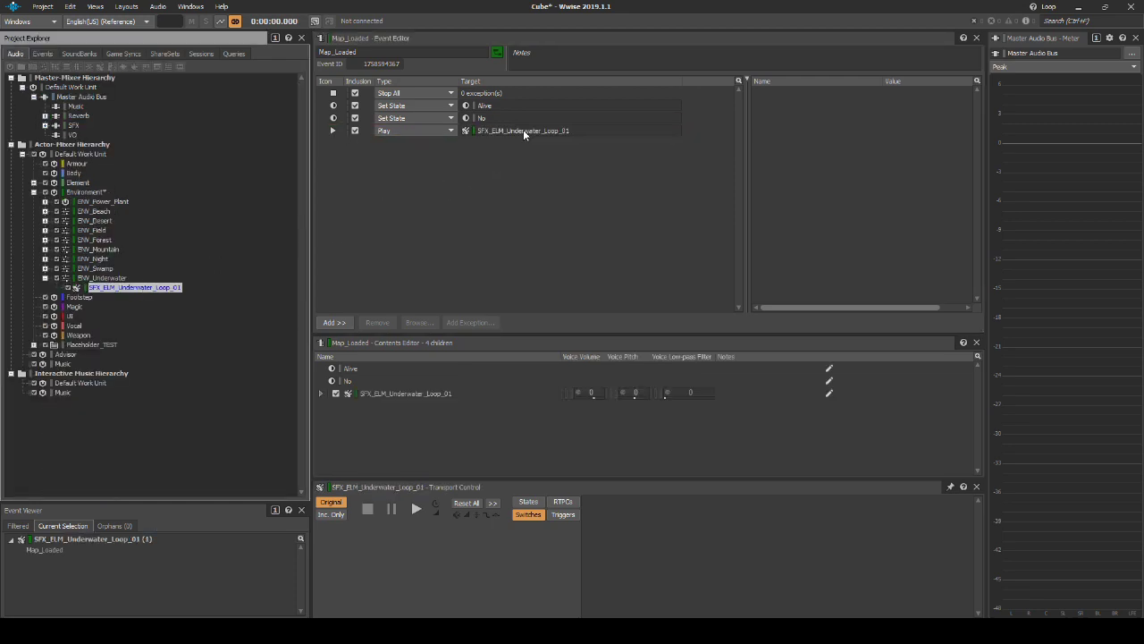
pyautogui.click(523, 131)
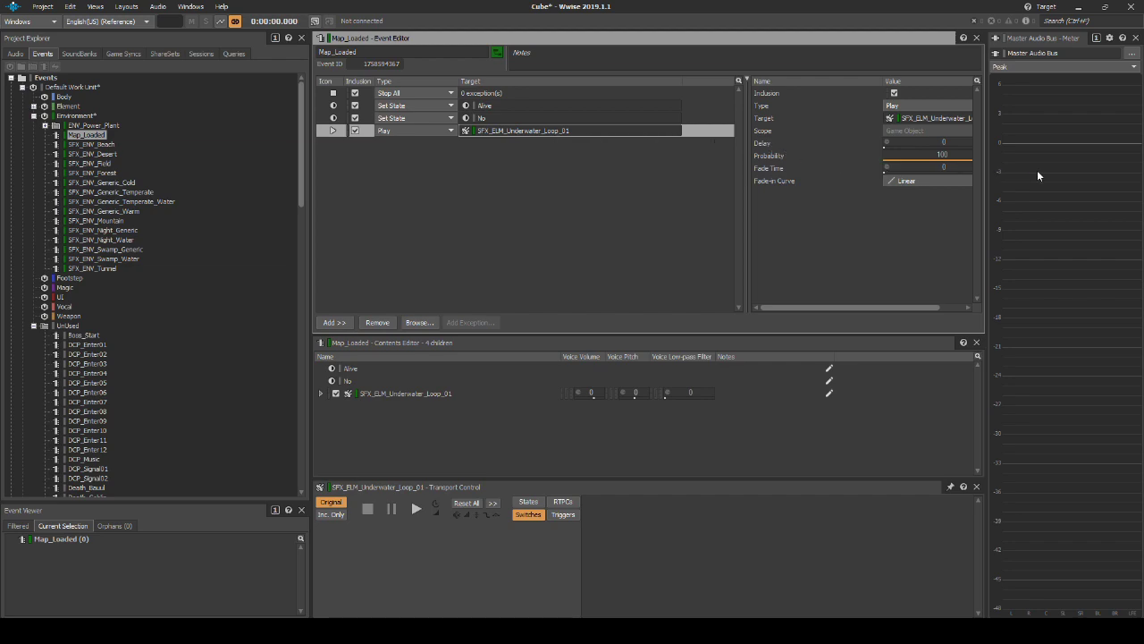
pyautogui.click(964, 168)
pyautogui.write('1')
pyautogui.press('Return')
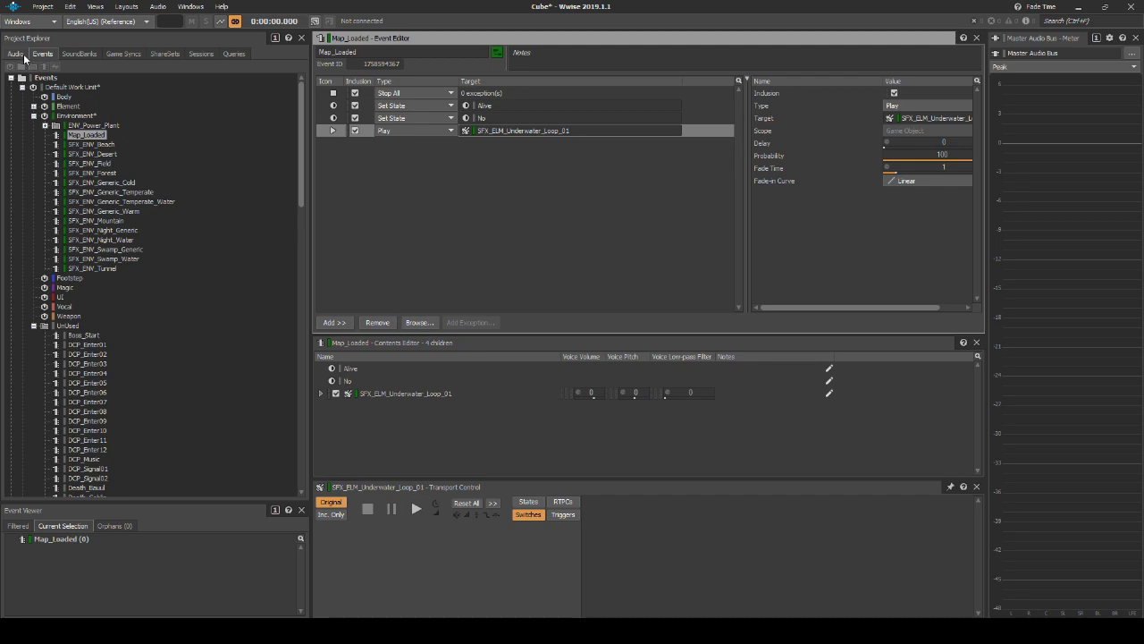
pyautogui.click(25, 56)
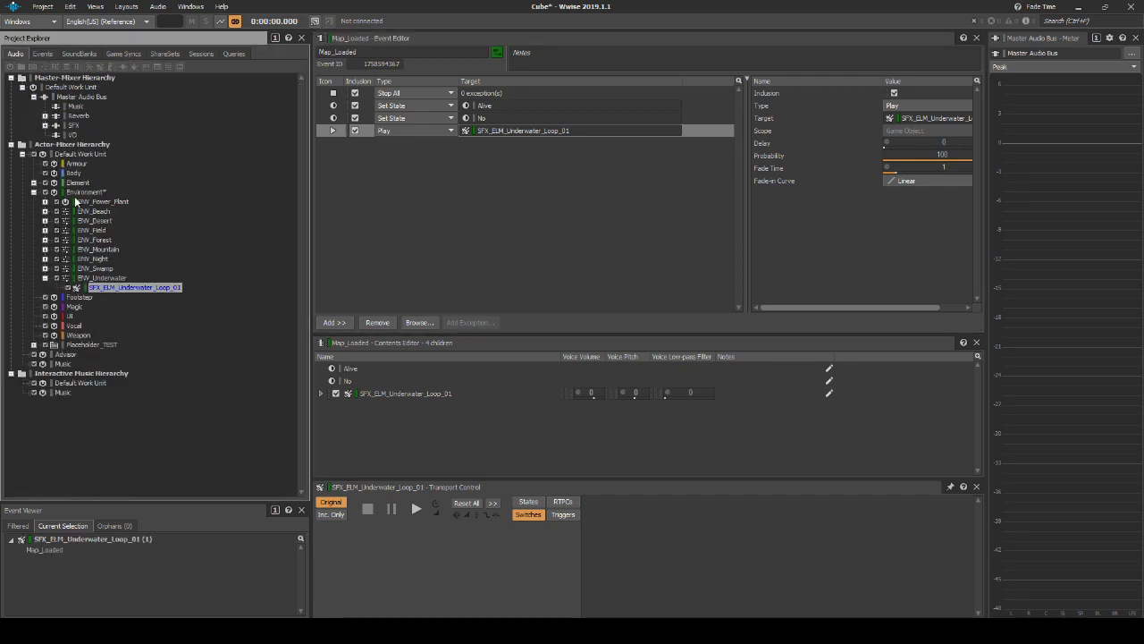
# Step: Attach the PlayerInWater state group to the ENV_Underwater actor-mixer
pyautogui.click(101, 279)
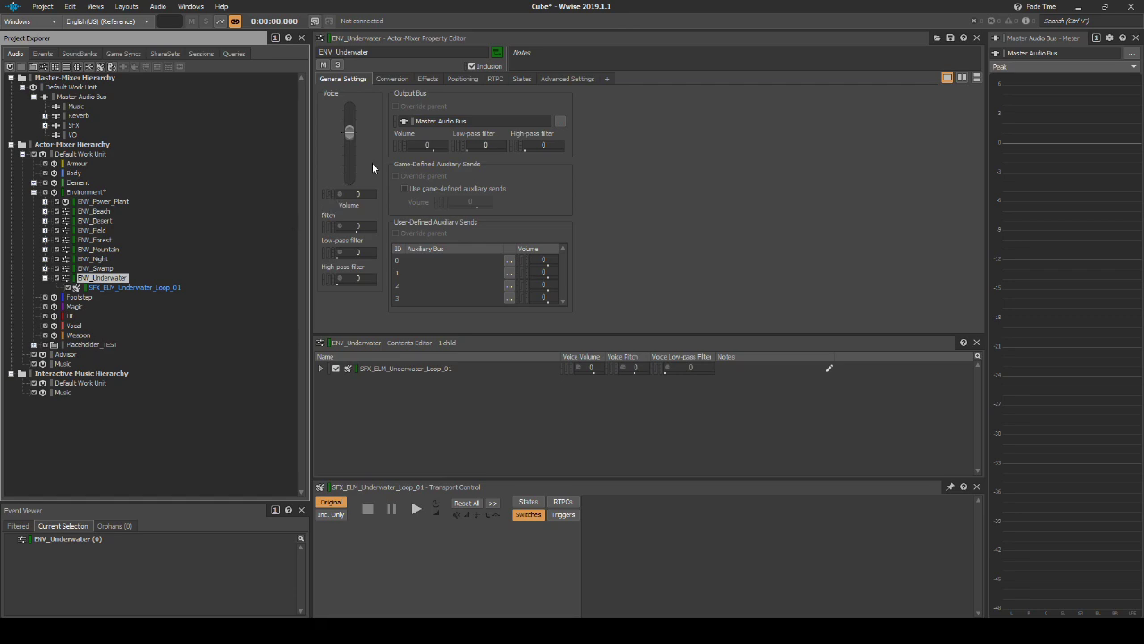
pyautogui.click(521, 79)
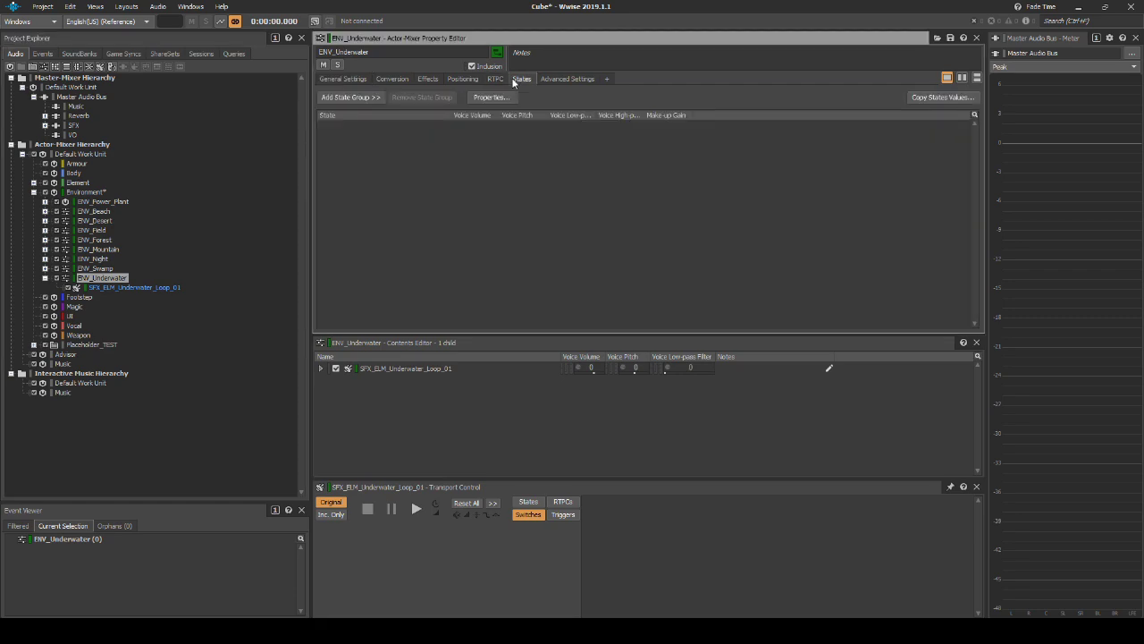
pyautogui.click(338, 101)
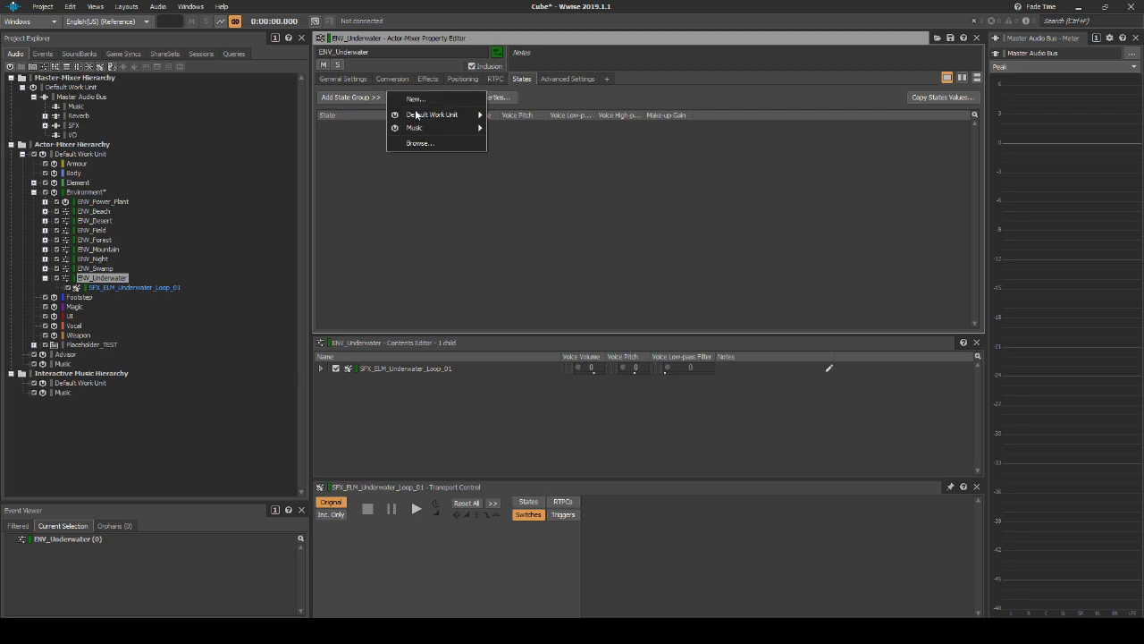
pyautogui.moveTo(417, 117)
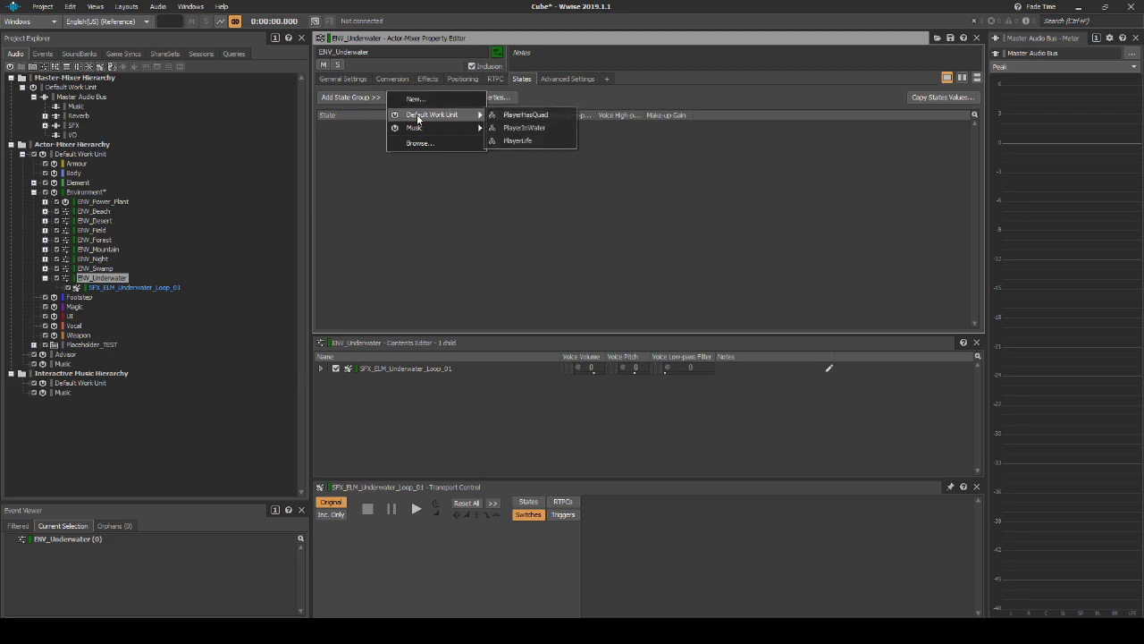
pyautogui.click(526, 127)
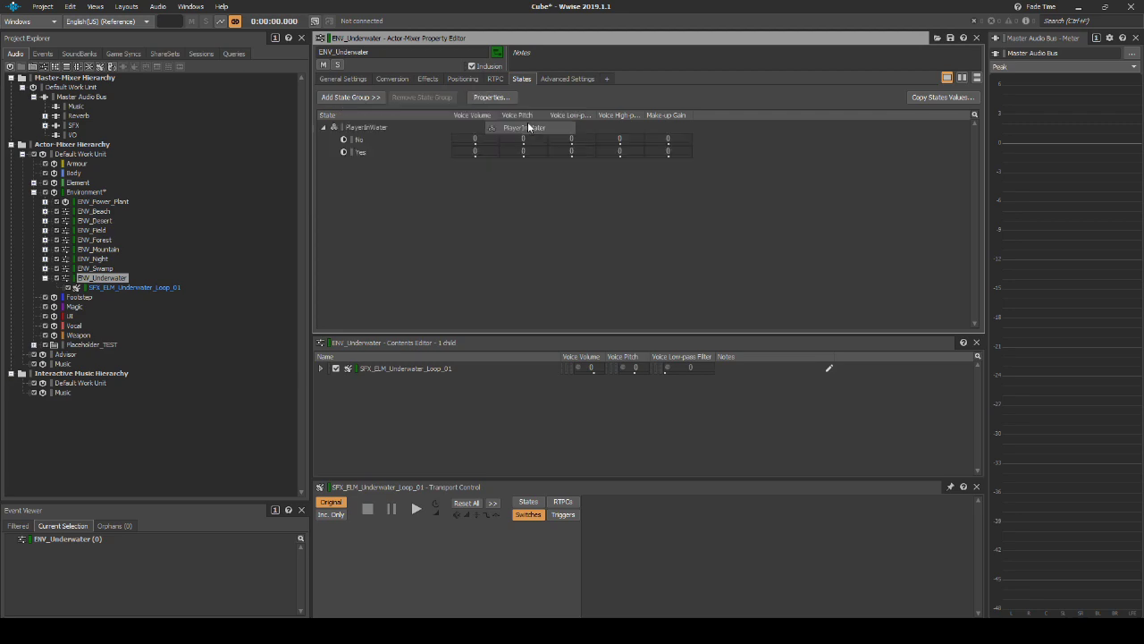
# Step: Set ENV_Underwater's No state voice volume to -6
pyautogui.click(483, 139)
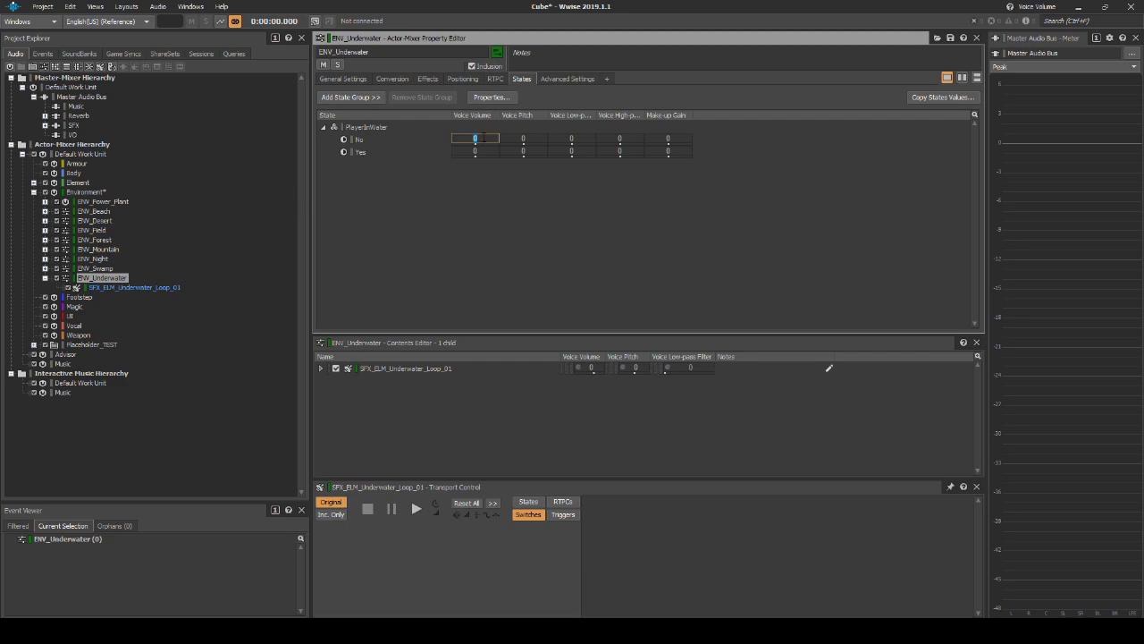
pyautogui.press('BackSpace')
pyautogui.write('-6')
pyautogui.press('Return')
pyautogui.click(107, 365)
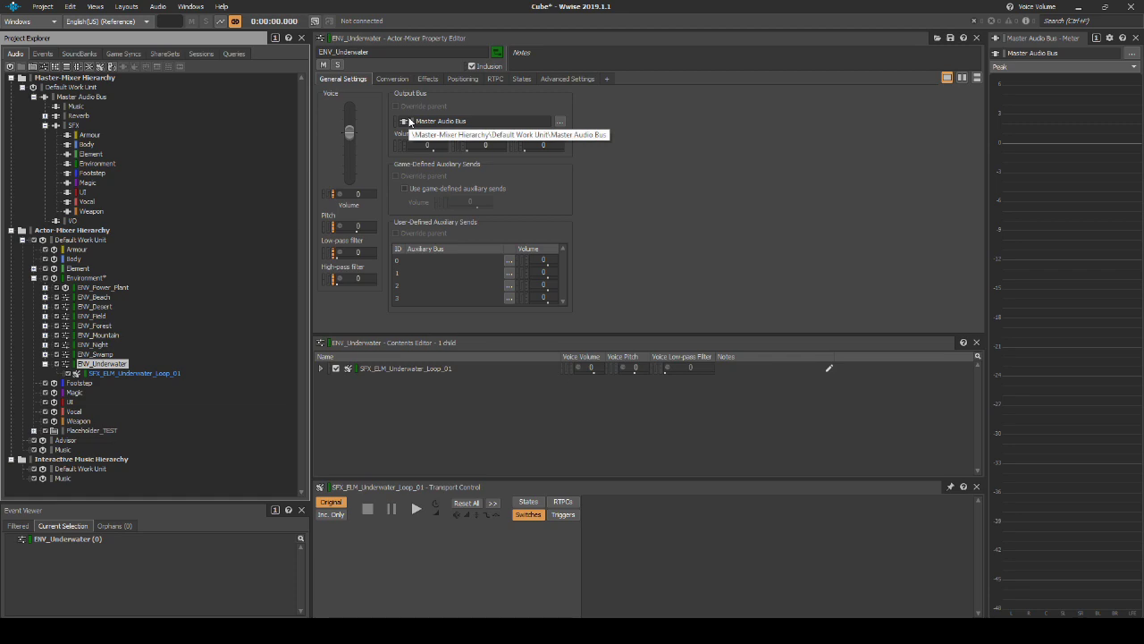
# Step: Route ENV_Underwater to the Environment bus, then audition the loop with PlayerInWater Yes, then No
pyautogui.click(107, 165)
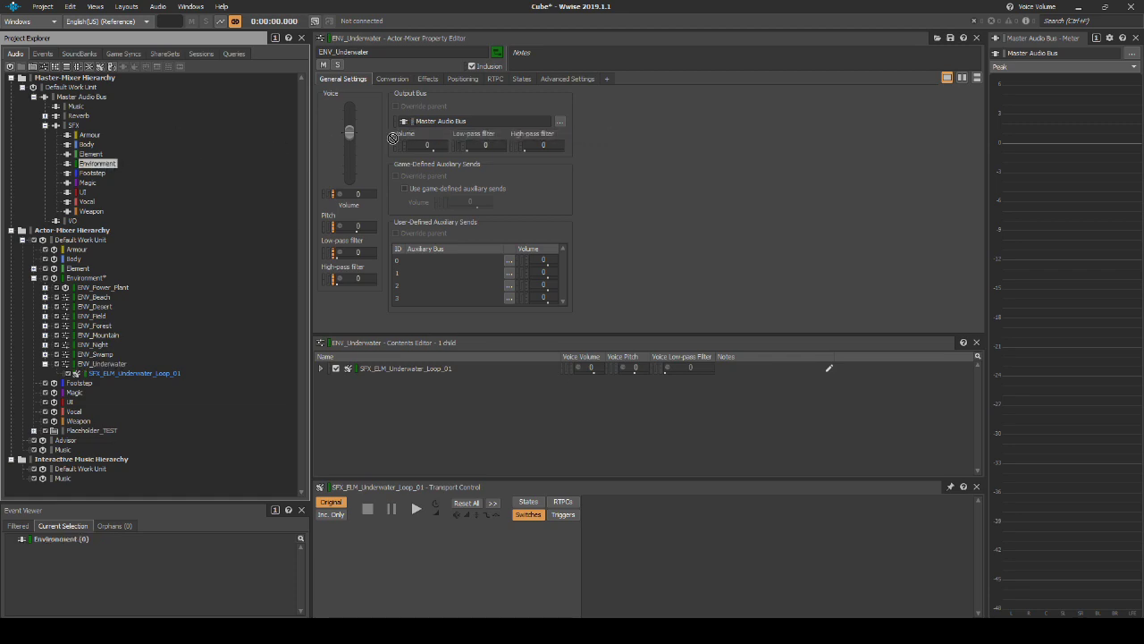
pyautogui.moveTo(445, 126); pyautogui.dragTo(442, 127)
pyautogui.click(159, 373)
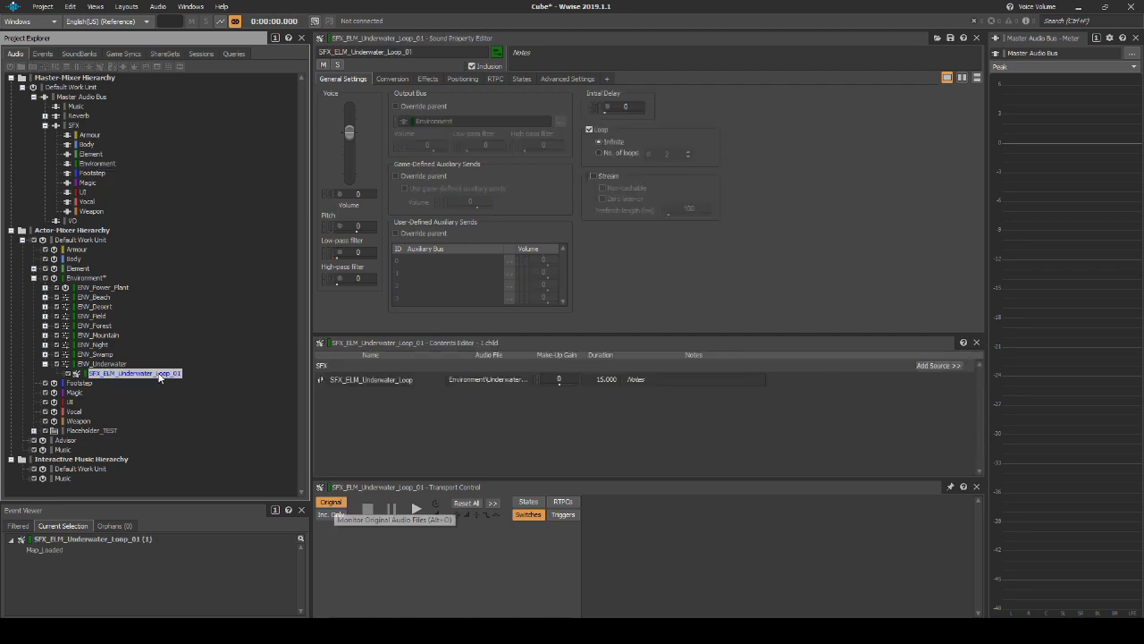
pyautogui.click(528, 502)
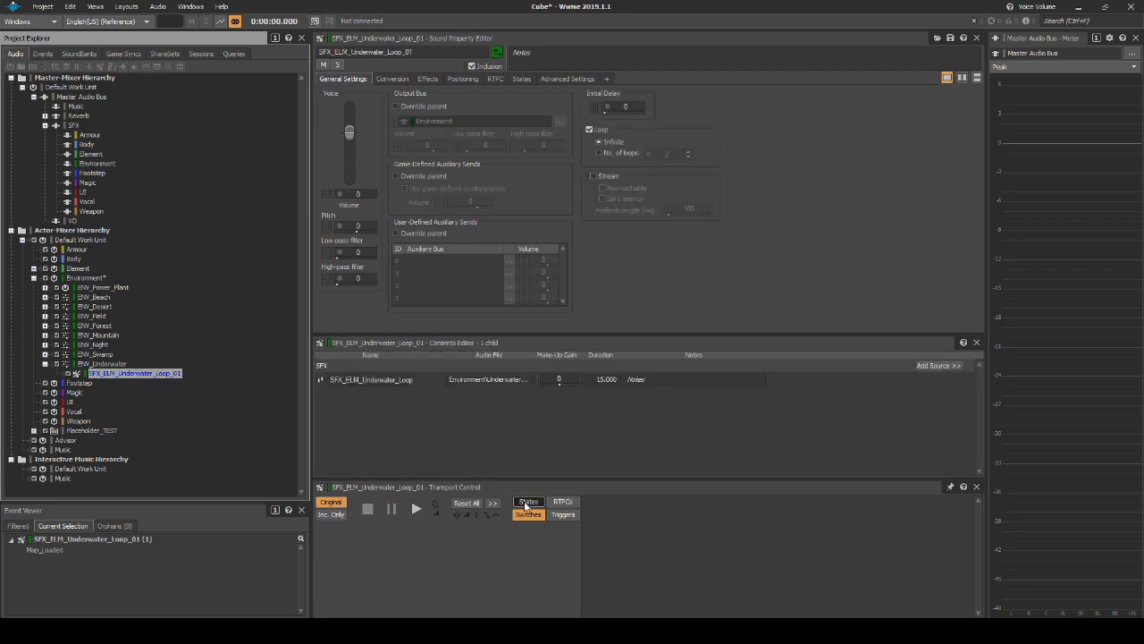
pyautogui.click(805, 501)
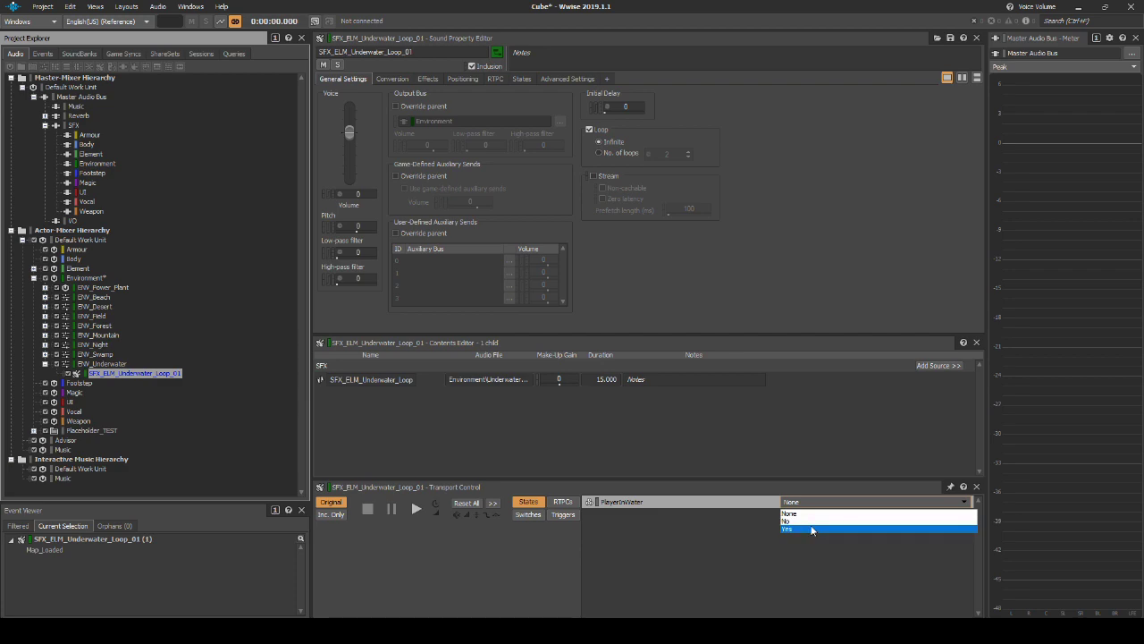
pyautogui.click(811, 529)
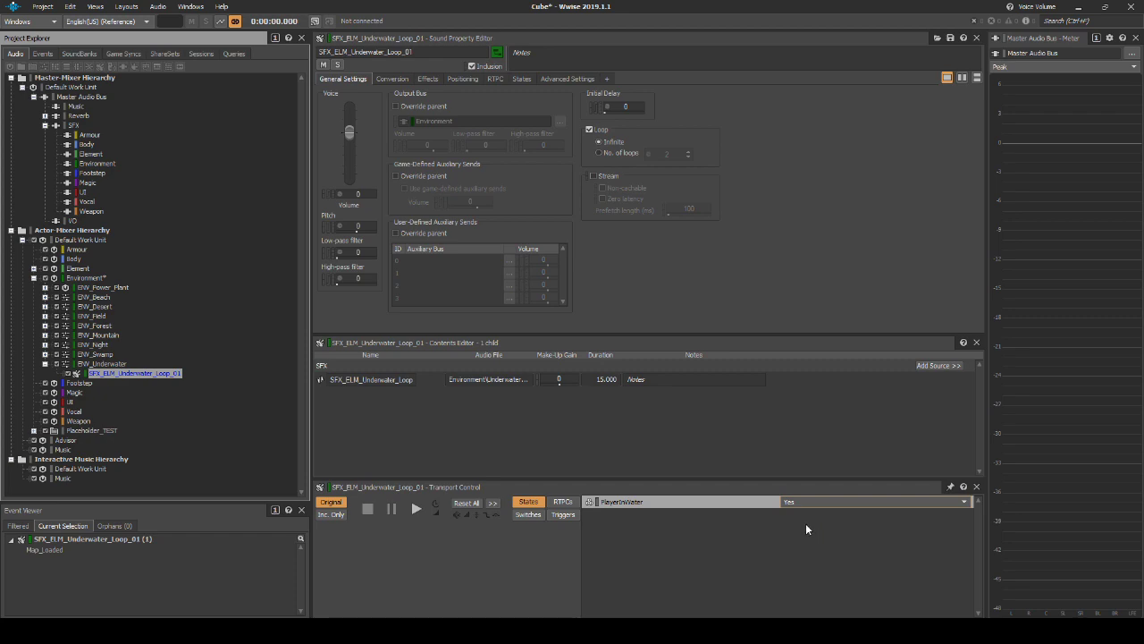
pyautogui.press('space')
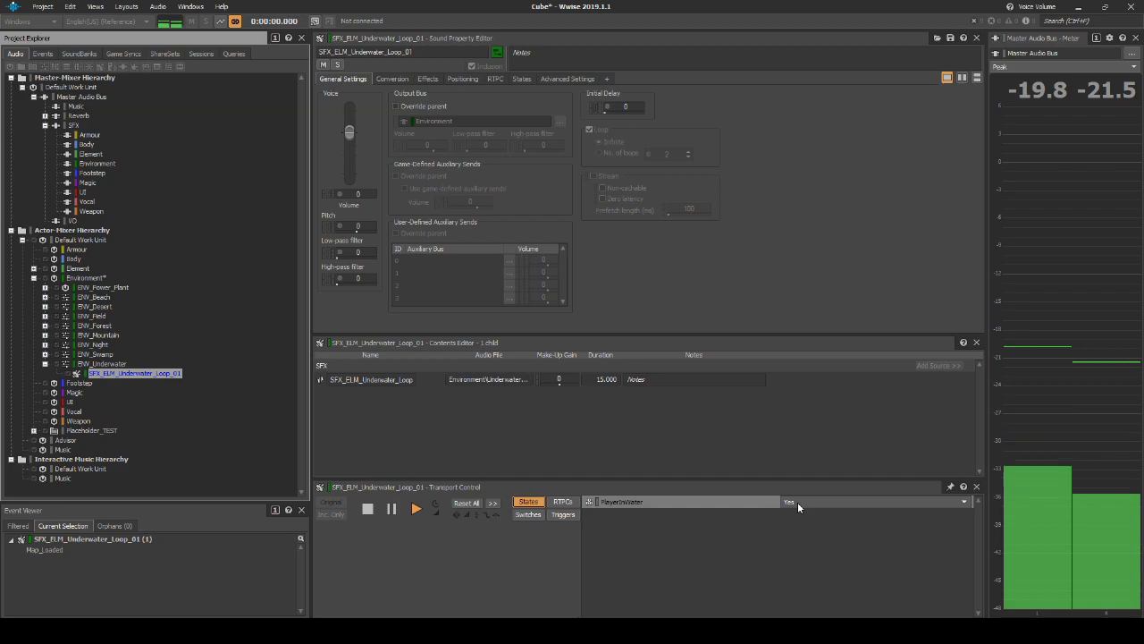
pyautogui.click(798, 501)
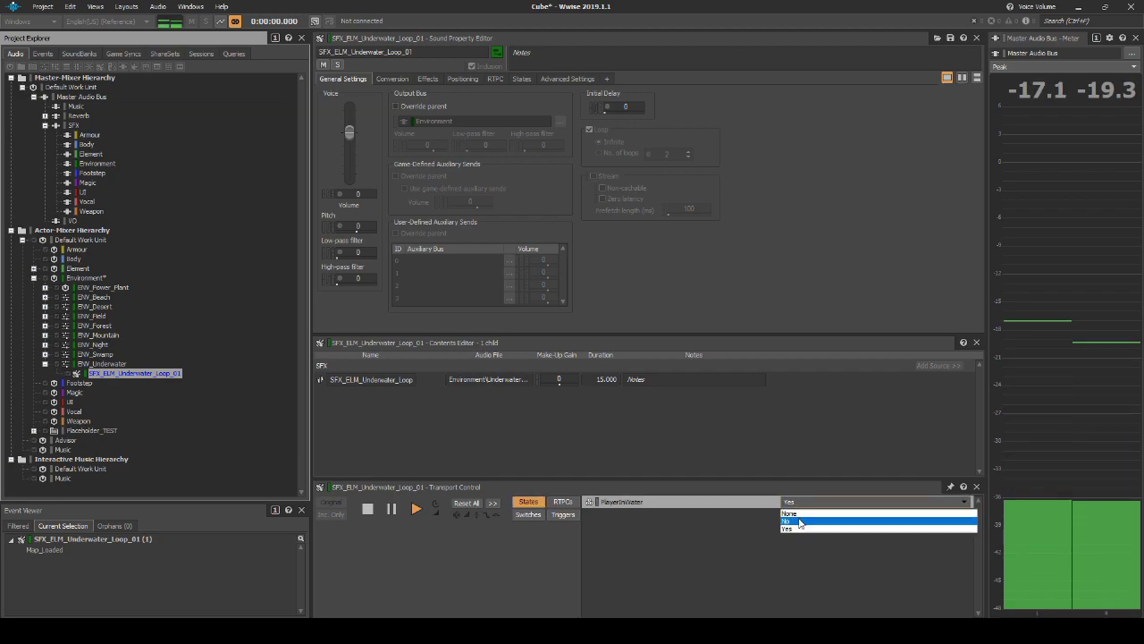
pyautogui.click(799, 521)
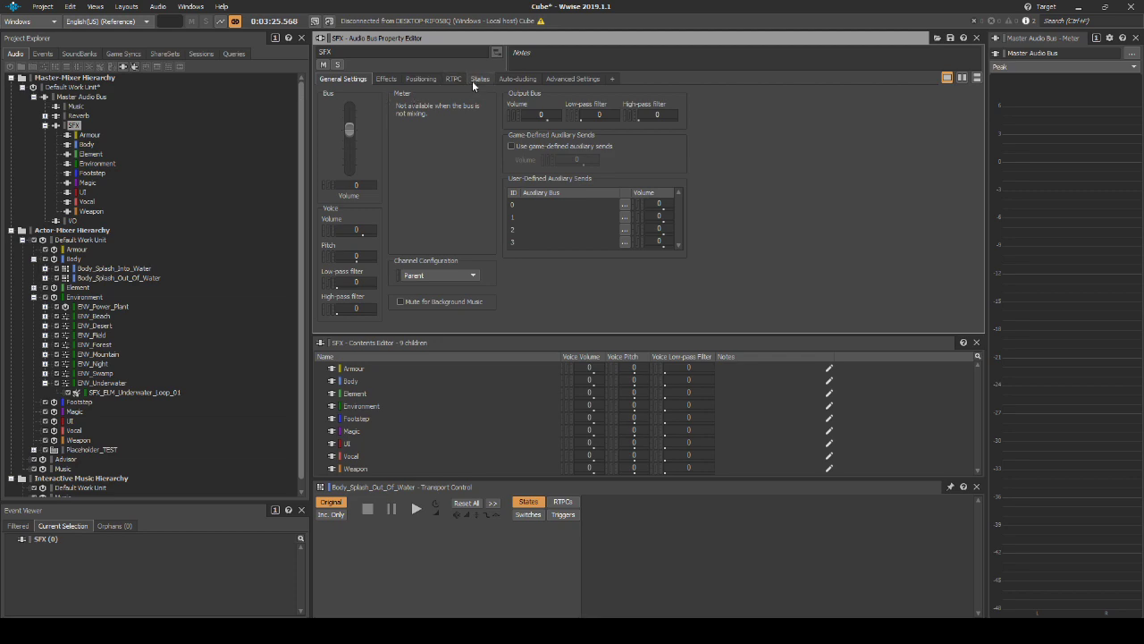
# Step: Attach the PlayerInWater state group to the SFX bus
pyautogui.click(477, 78)
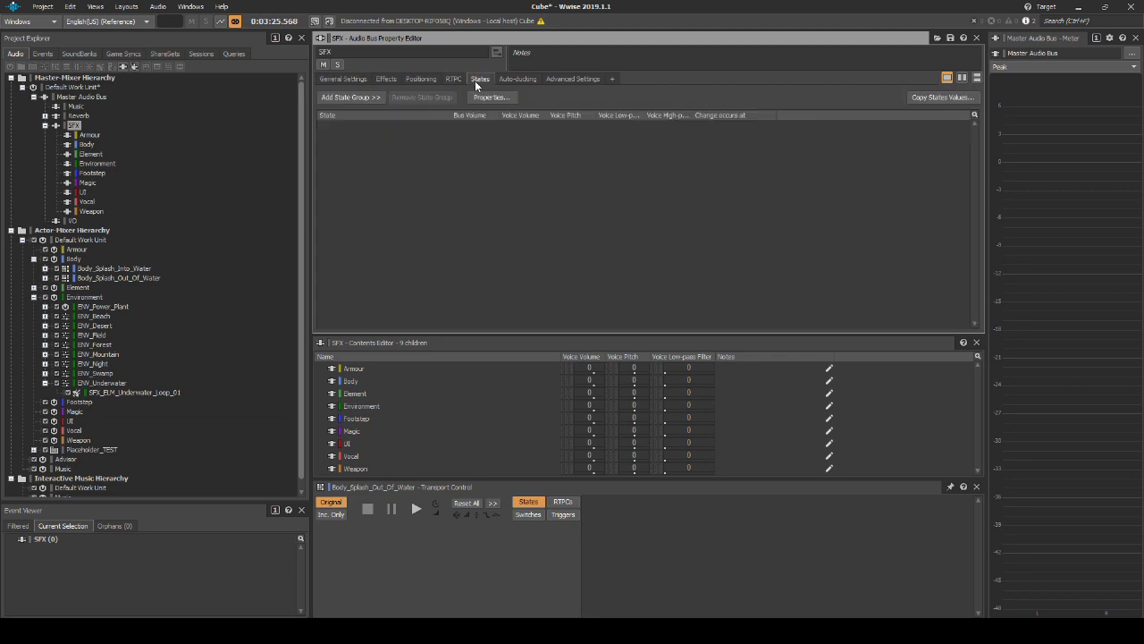
pyautogui.click(366, 100)
pyautogui.moveTo(438, 115)
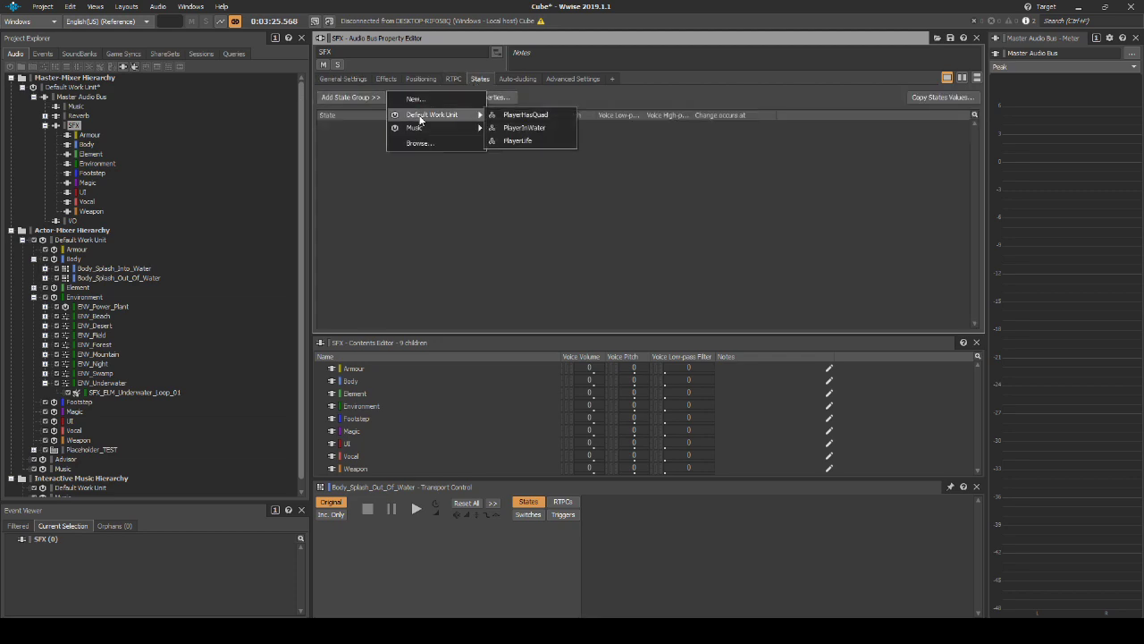
pyautogui.click(555, 126)
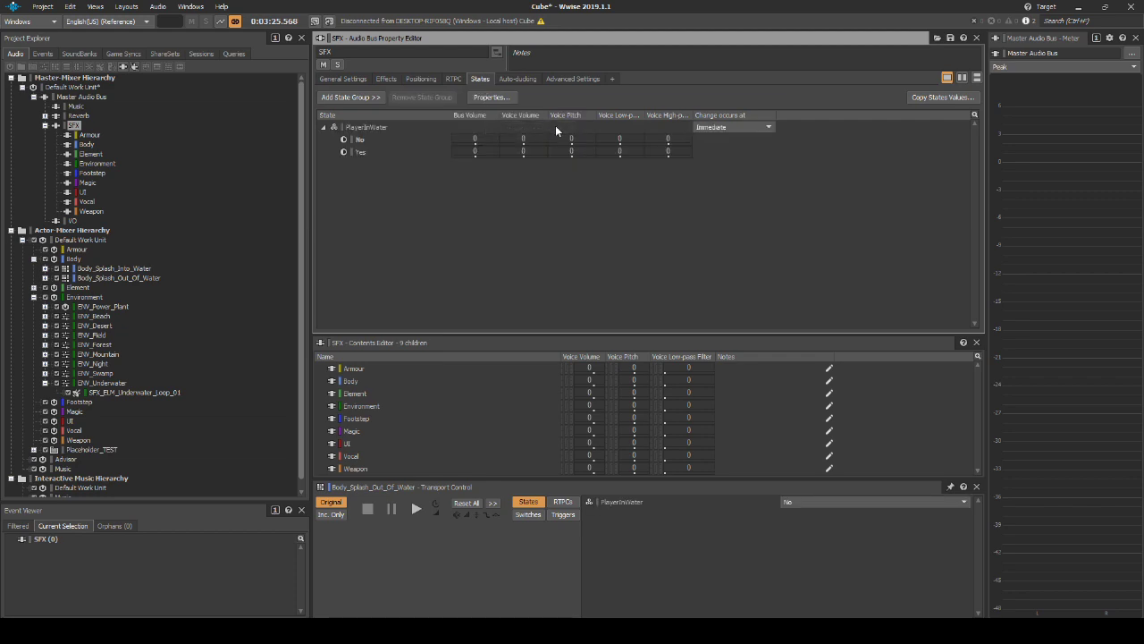
# Step: Give the SFX bus's Yes state a voice low-pass of 50 and bus volume of -5
pyautogui.click(624, 152)
pyautogui.write('50')
pyautogui.click(474, 150)
pyautogui.write('-5')
pyautogui.press('Return')
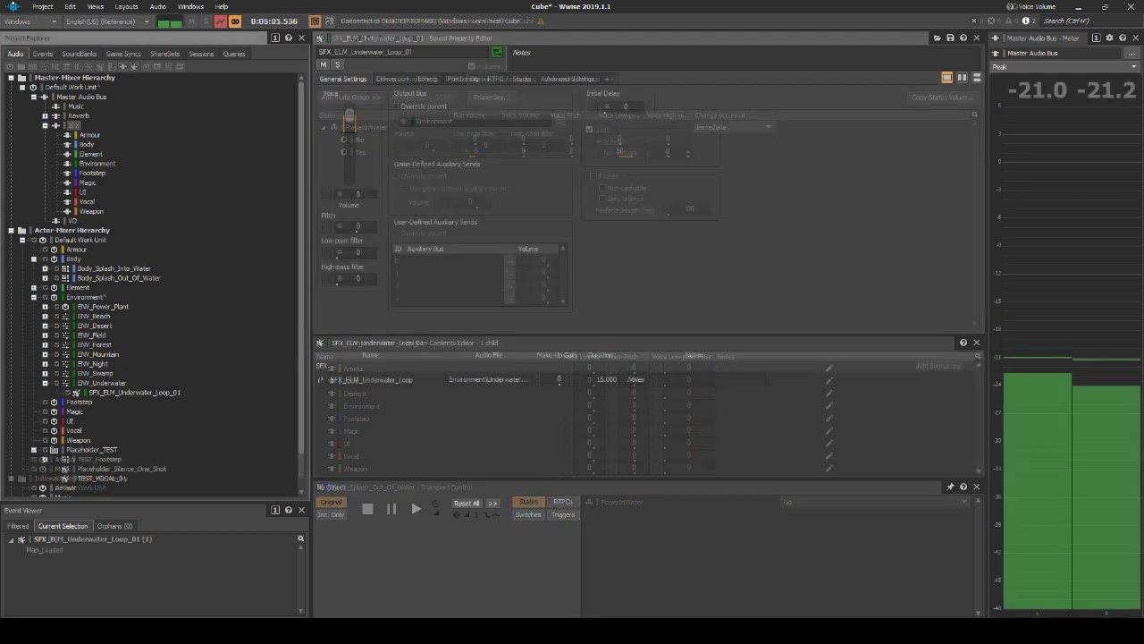
# Step: Show ENV_Underwater's PlayerInWater state values and start editing the Yes state's voice volume
pyautogui.click(122, 384)
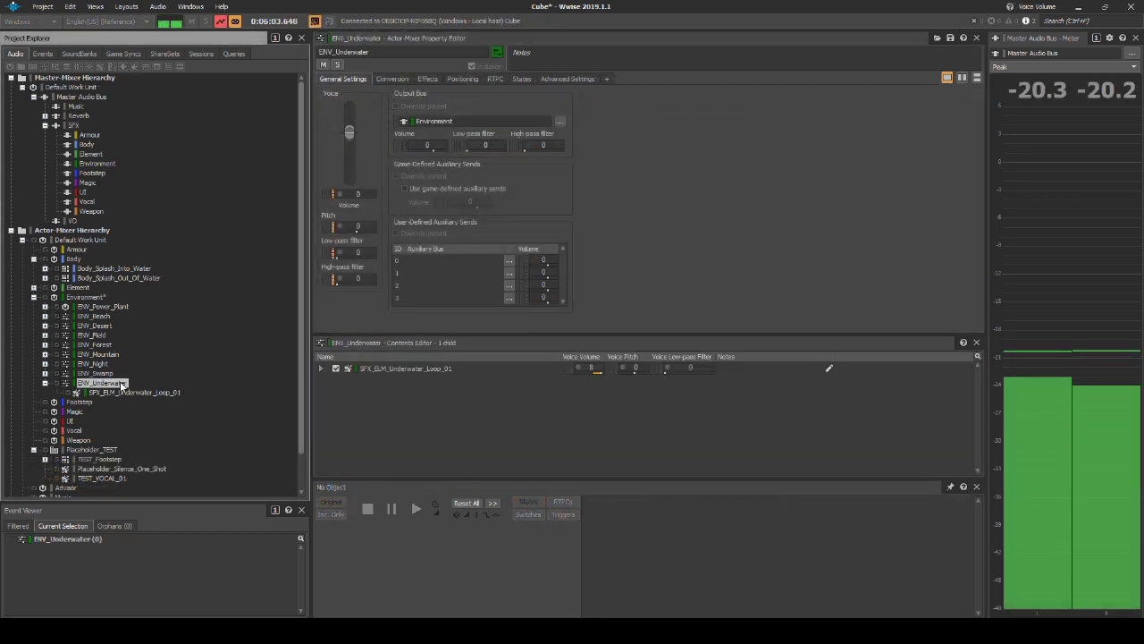
pyautogui.click(521, 78)
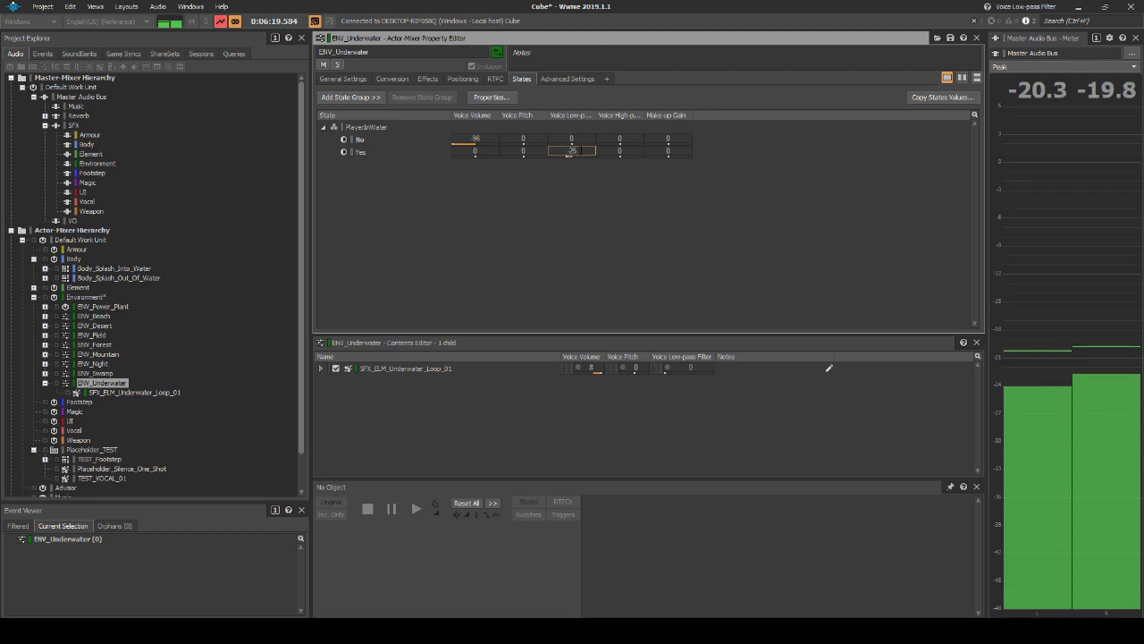
pyautogui.click(475, 150)
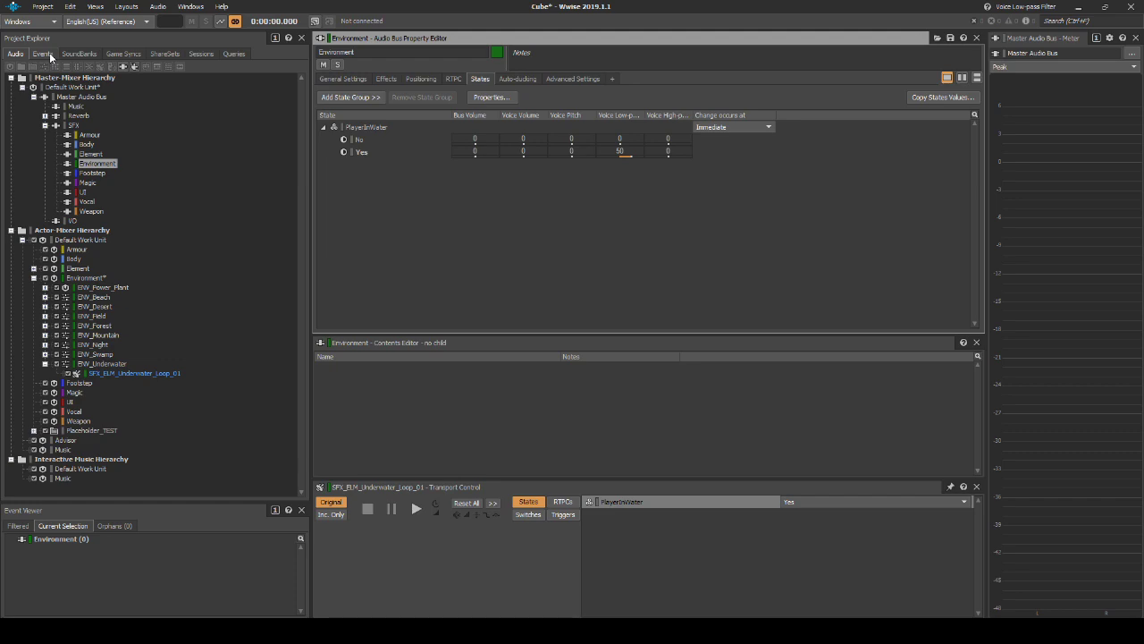
# Step: Cut the four Splash events (SplashIn/SplashOut for Monster and Player) from the events list
pyautogui.click(42, 54)
pyautogui.scroll(-15, 158, 188)
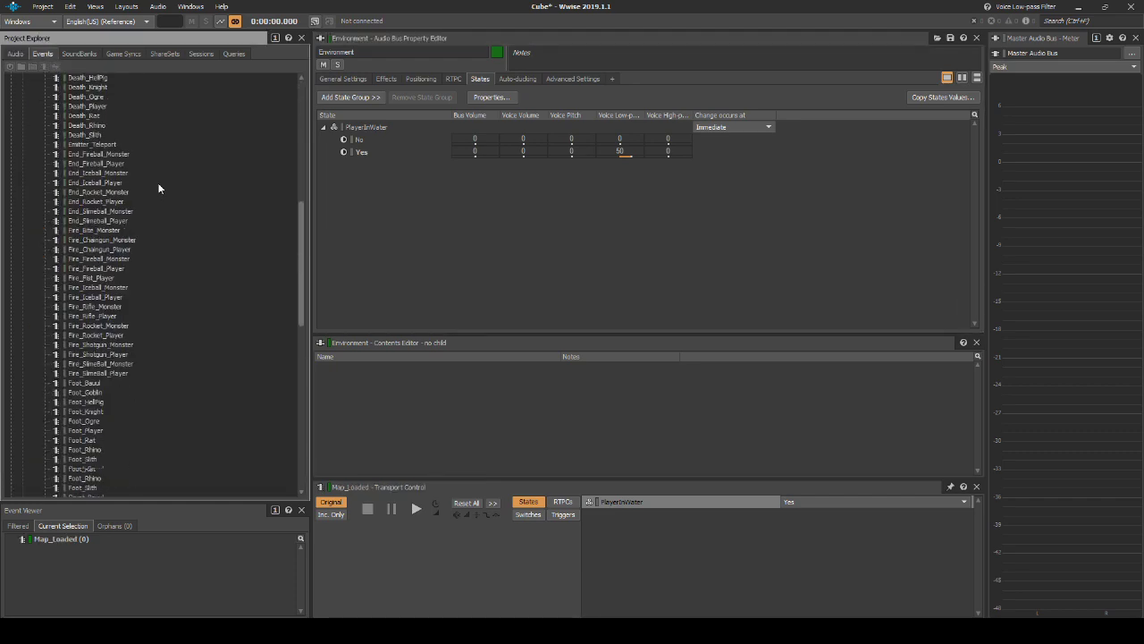
pyautogui.scroll(-20, 158, 187)
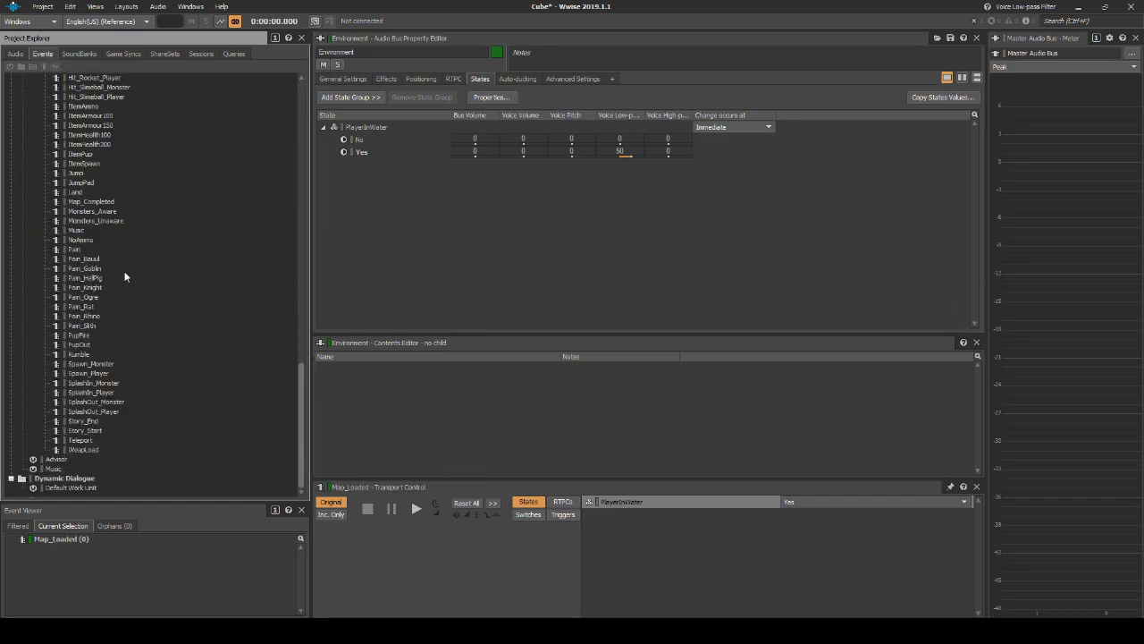
pyautogui.click(107, 382)
pyautogui.keyDown('shift'); pyautogui.click(104, 413); pyautogui.keyUp('shift')
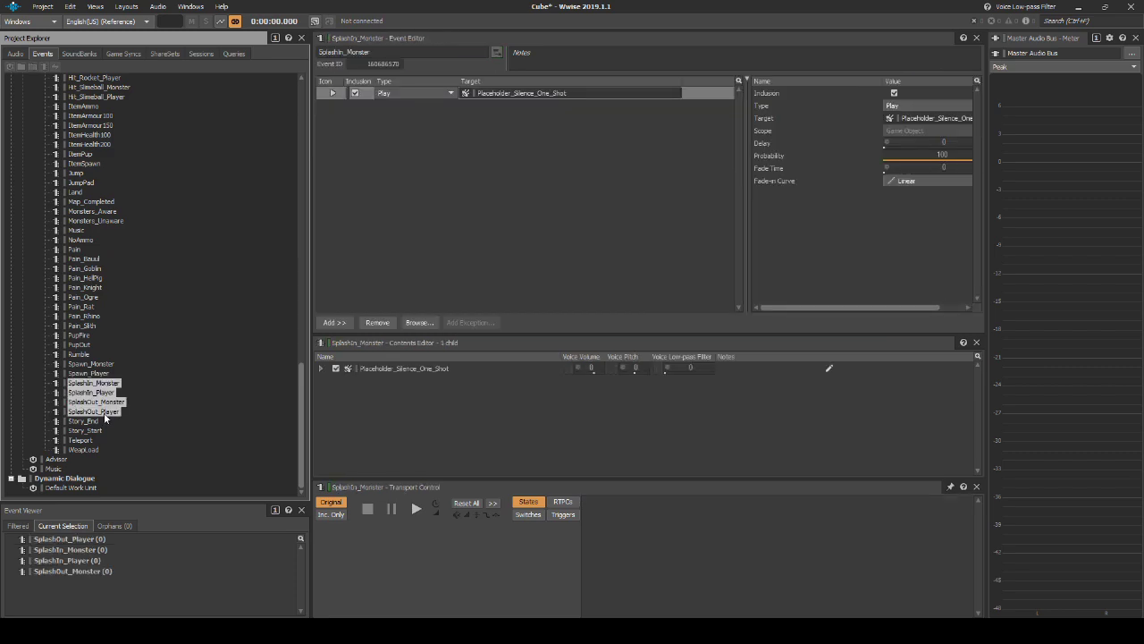
pyautogui.rightClick(104, 412)
pyautogui.click(160, 280)
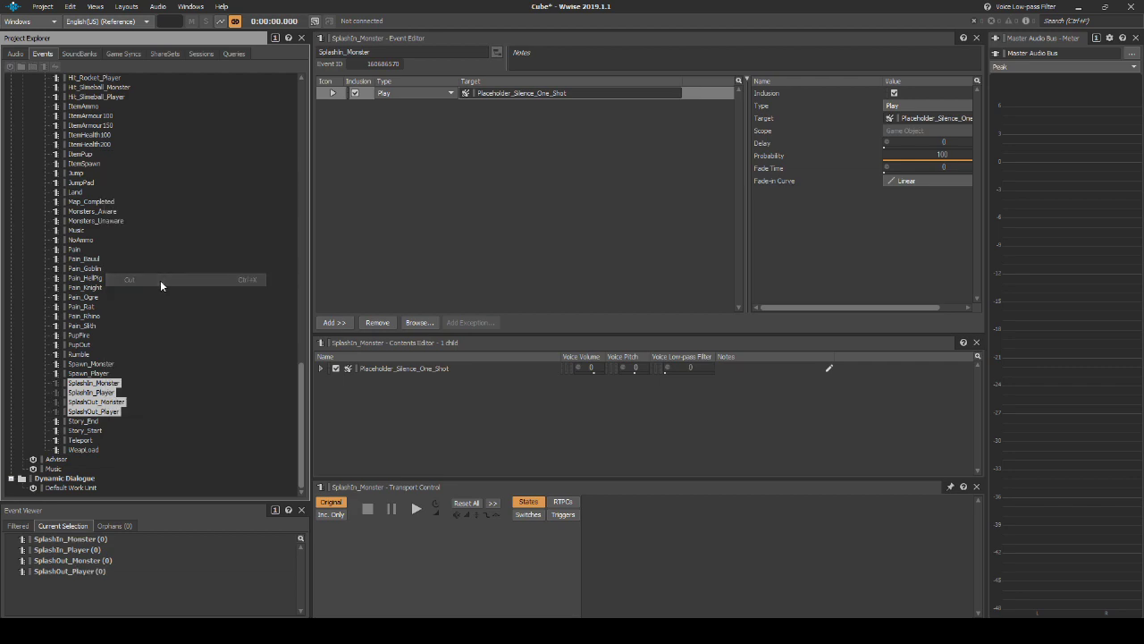
# Step: Paste the four Splash events into the Body folder and open SplashIn_Player
pyautogui.scroll(15, 161, 279)
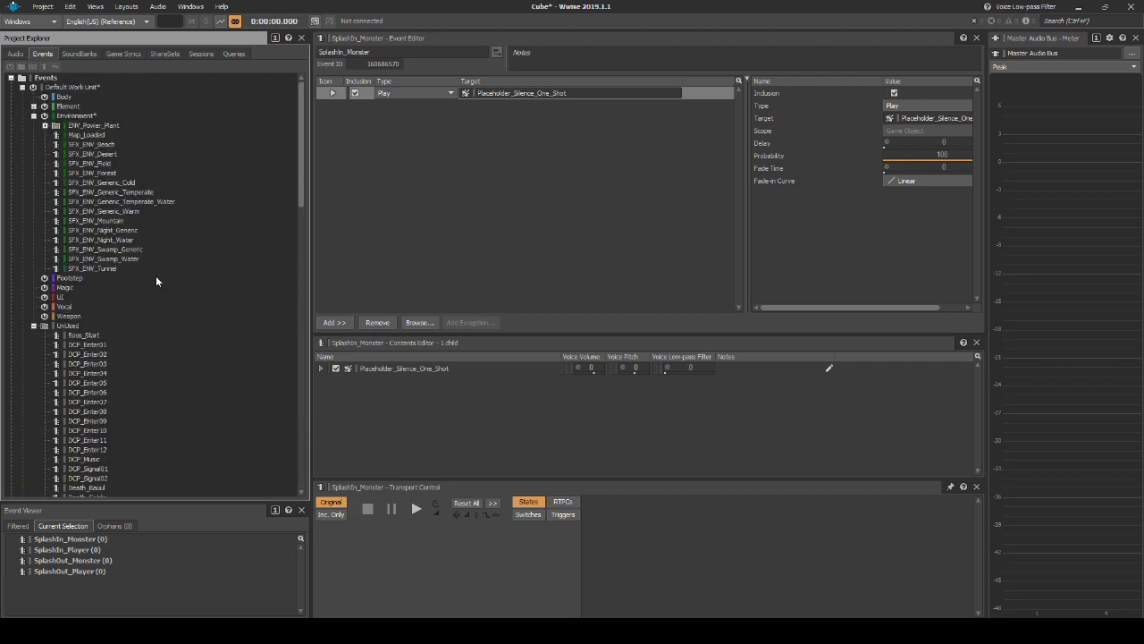
pyautogui.rightClick(65, 96)
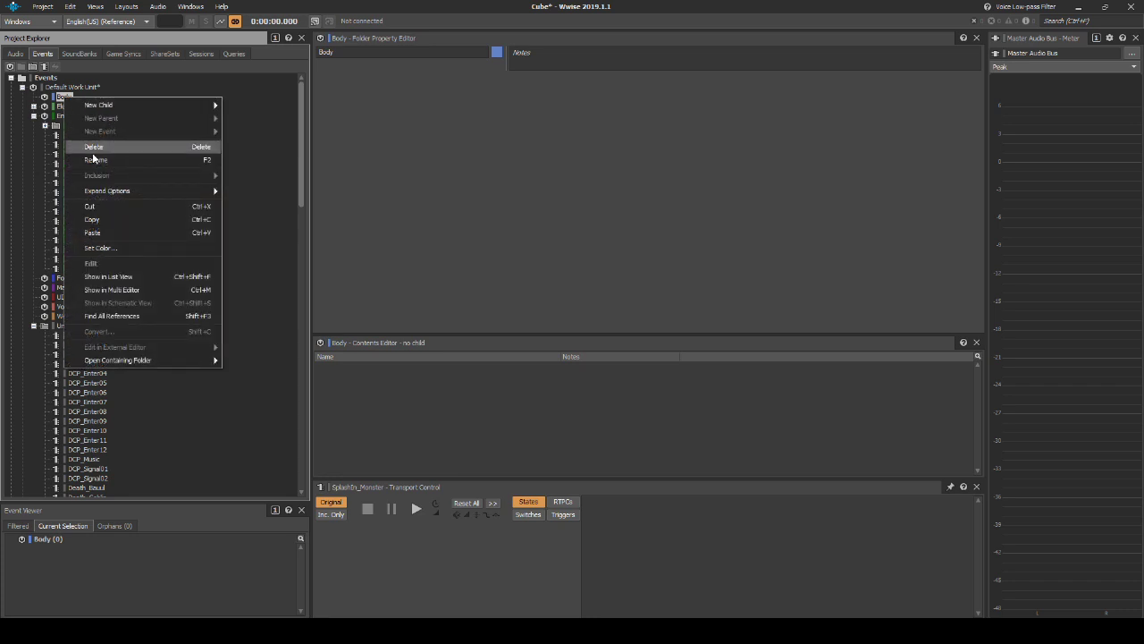
pyautogui.click(102, 231)
pyautogui.click(33, 96)
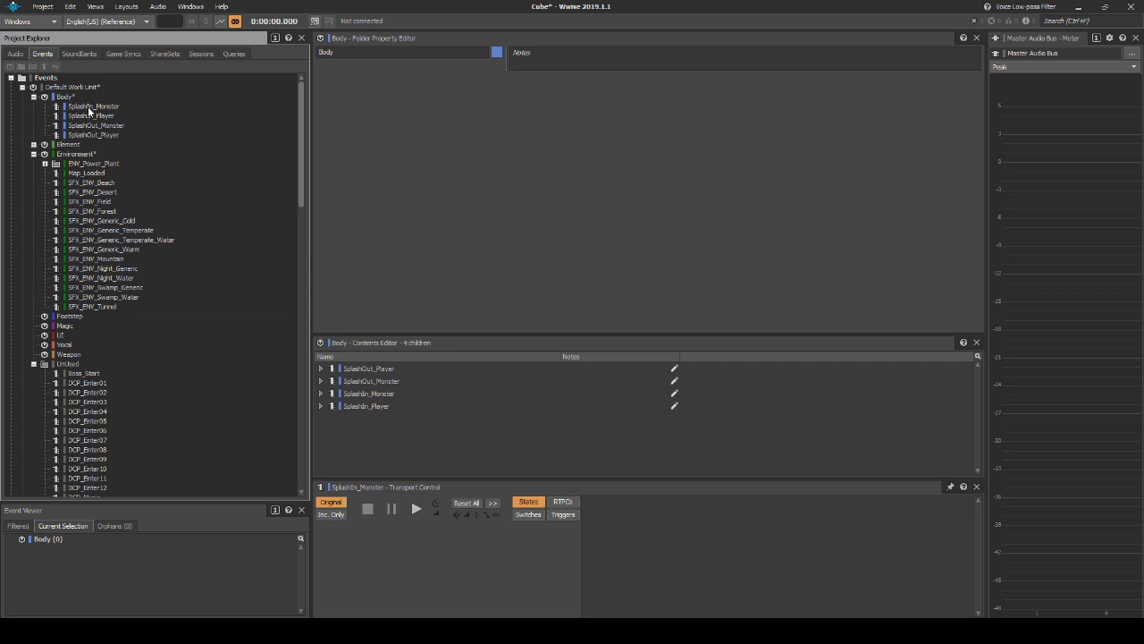
pyautogui.click(95, 118)
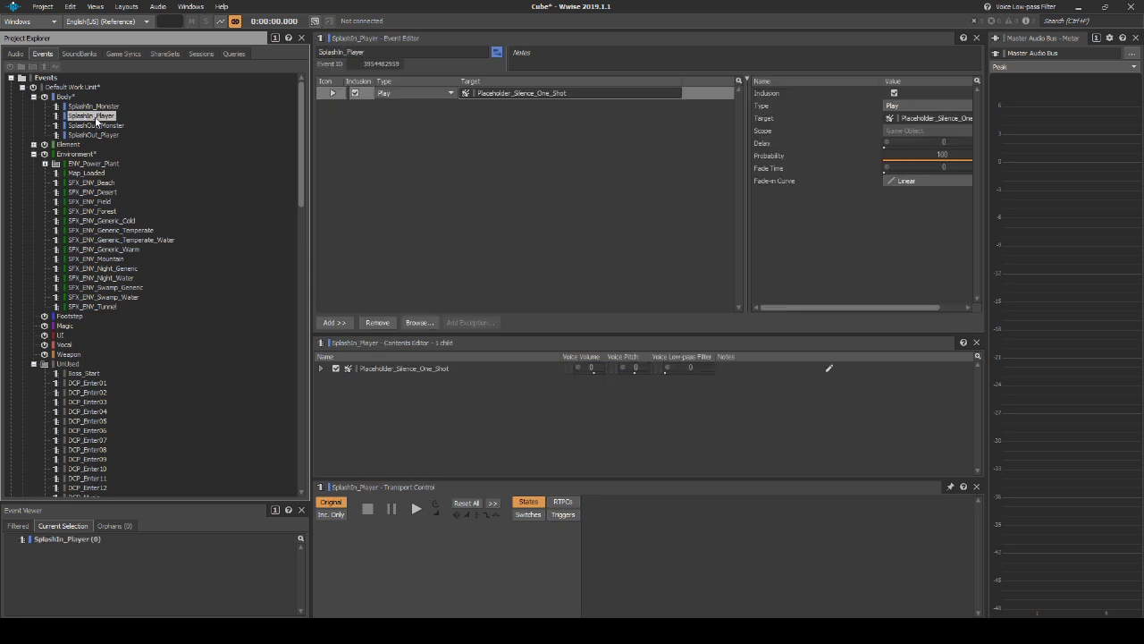
# Step: Add a Set State action to the SplashIn_Player event
pyautogui.rightClick(436, 112)
pyautogui.moveTo(491, 116)
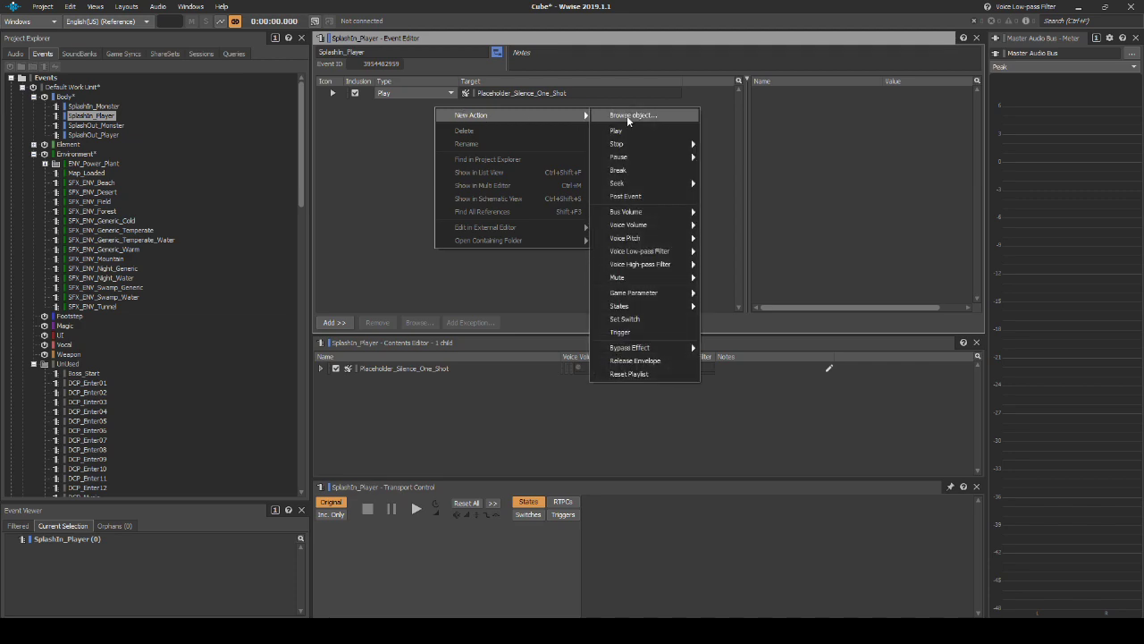
pyautogui.moveTo(632, 309)
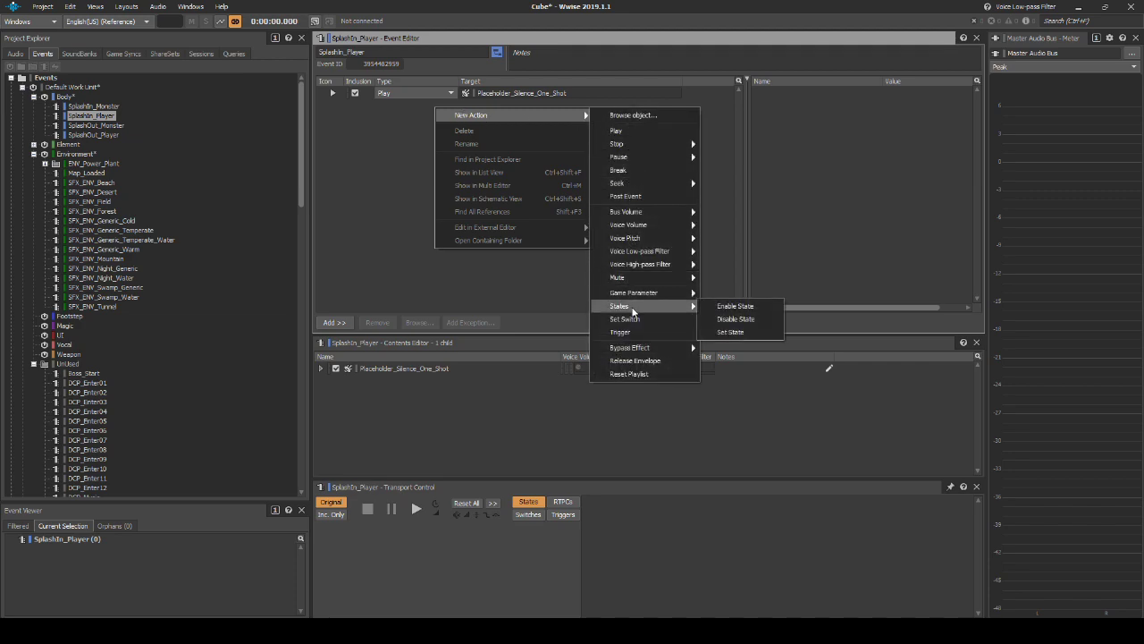
pyautogui.click(726, 331)
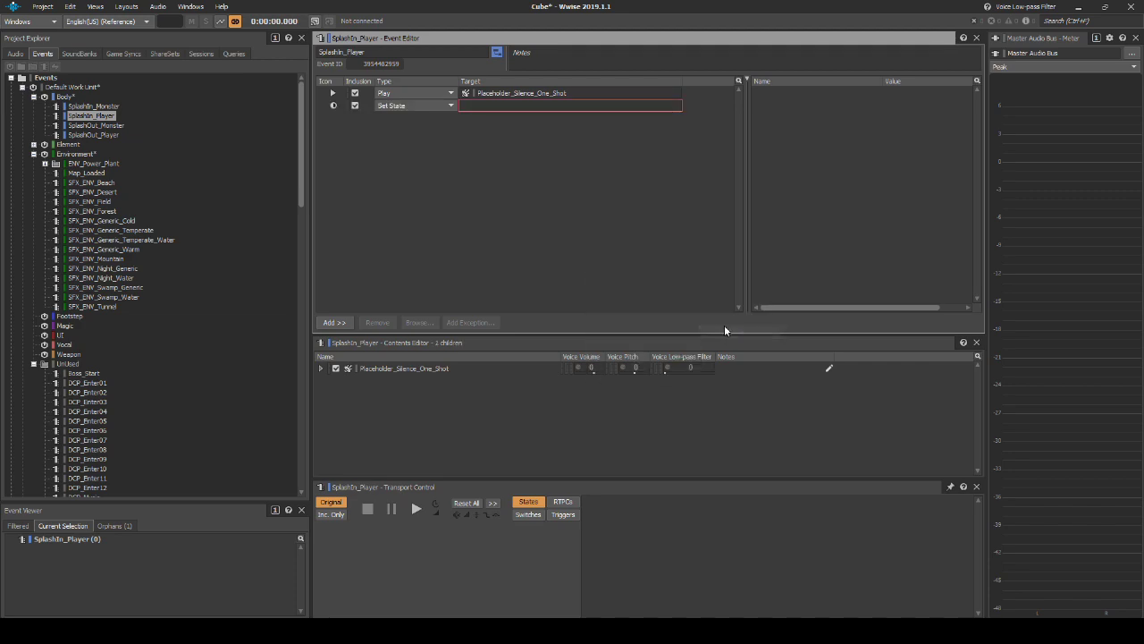
# Step: Target the Set State action at PlayerInWater / Yes, then select SplashOut_Player
pyautogui.rightClick(531, 105)
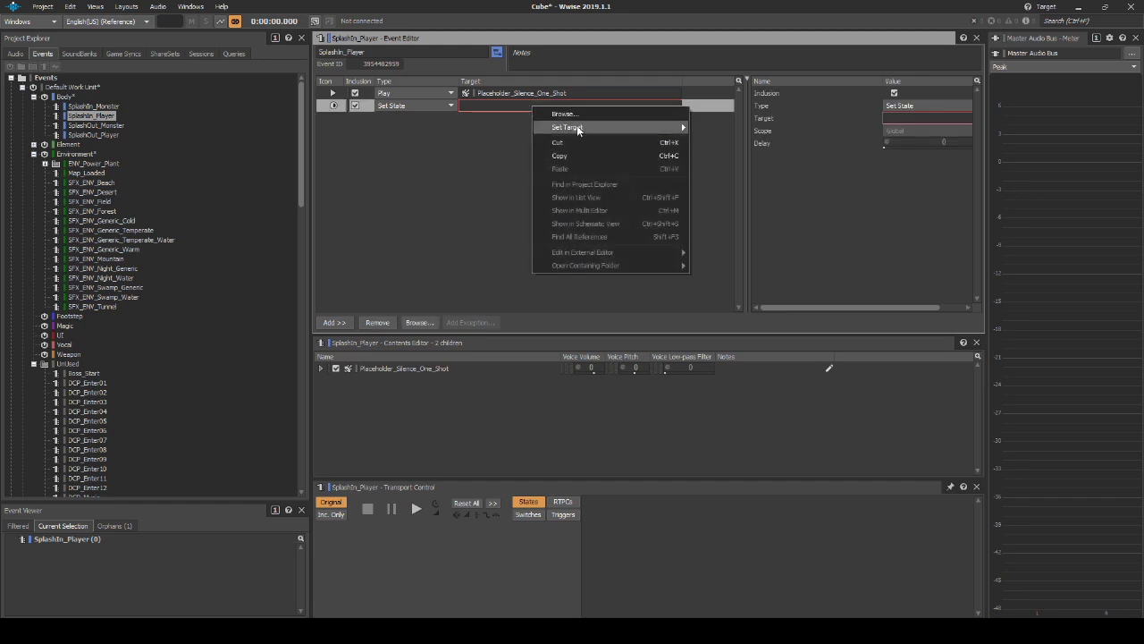
pyautogui.moveTo(579, 127)
pyautogui.moveTo(733, 158)
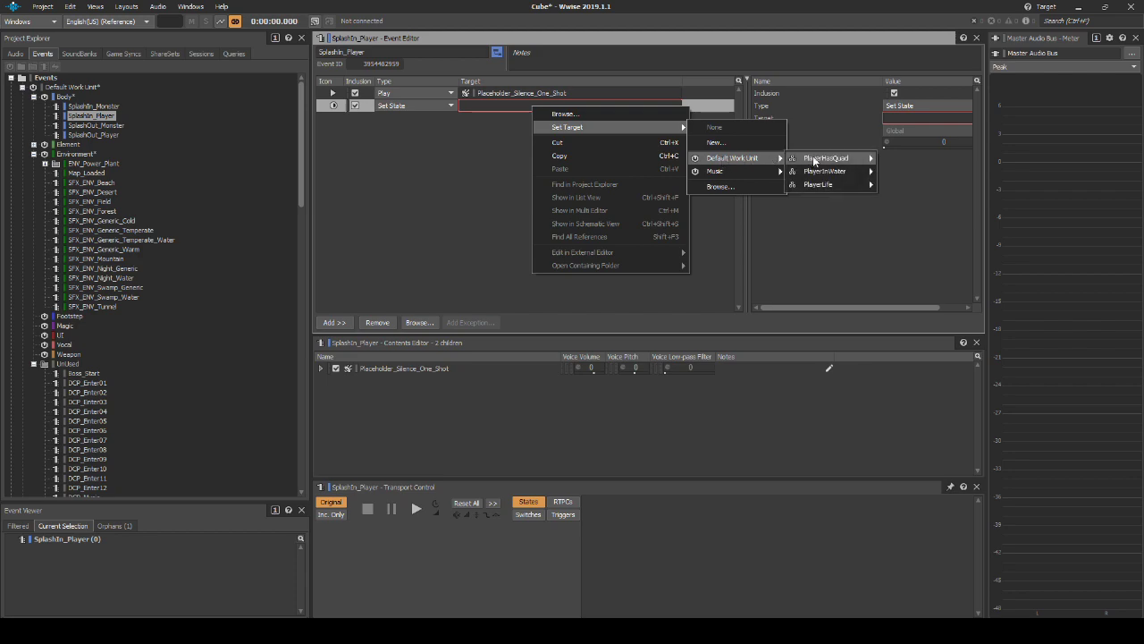
pyautogui.moveTo(815, 174)
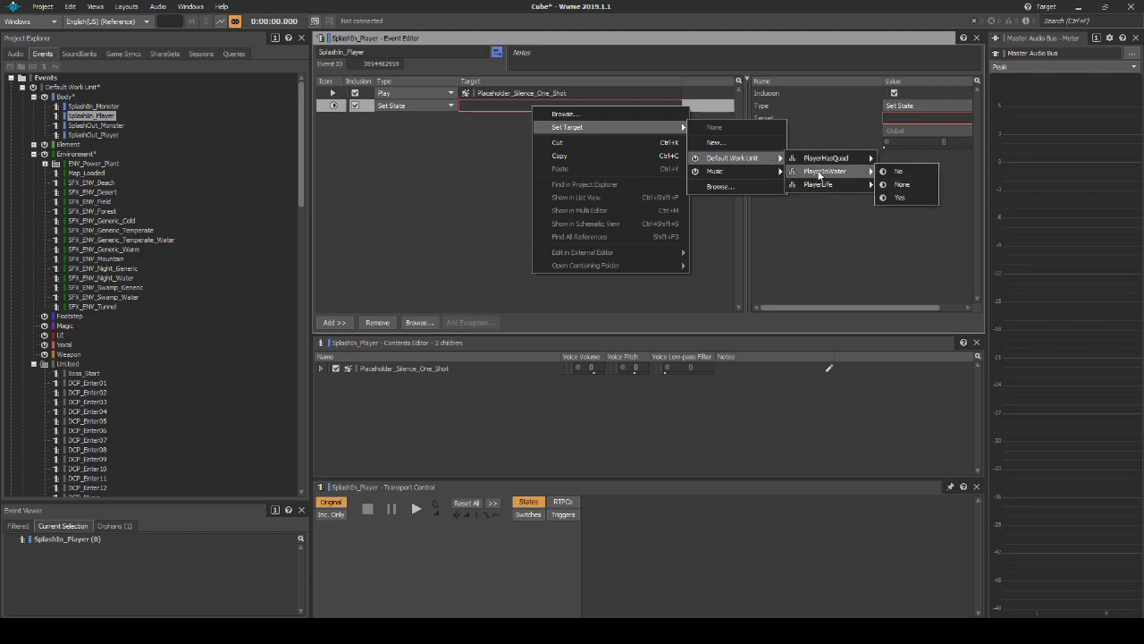
pyautogui.click(898, 197)
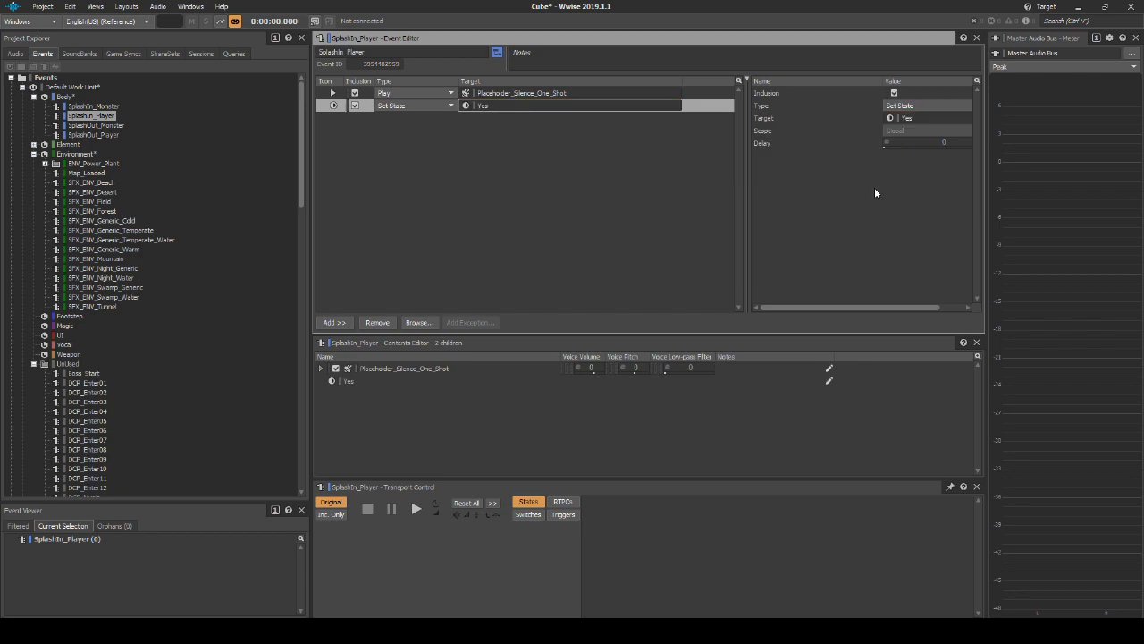
pyautogui.click(87, 134)
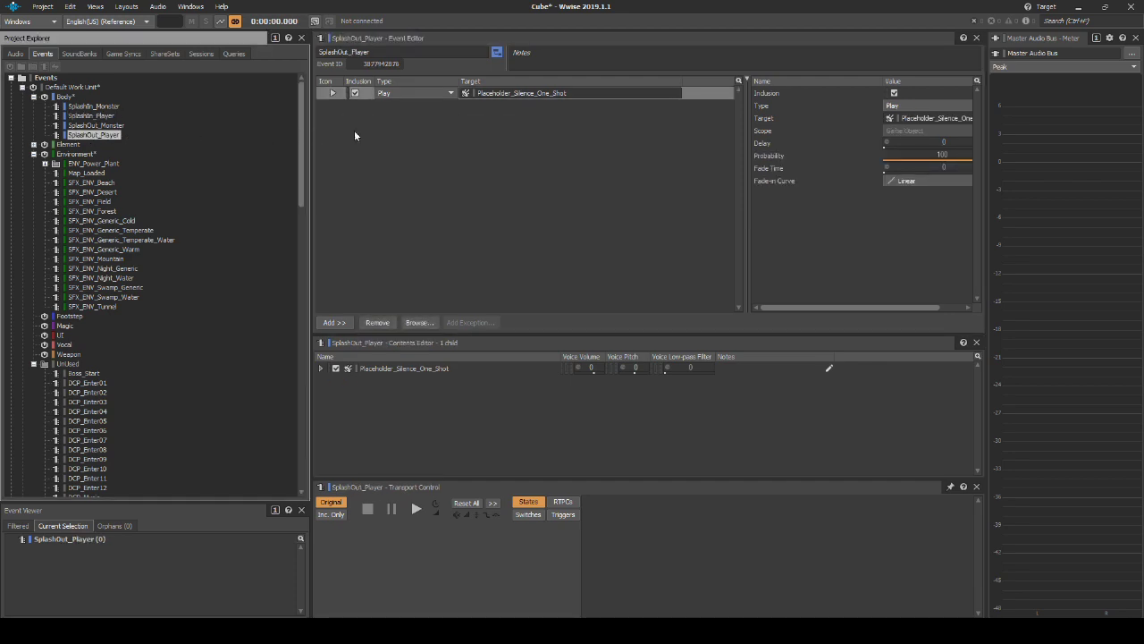
# Step: Add a Set State action to SplashOut_Player that sets PlayerInWater to No, then select Map_Loaded
pyautogui.rightClick(439, 132)
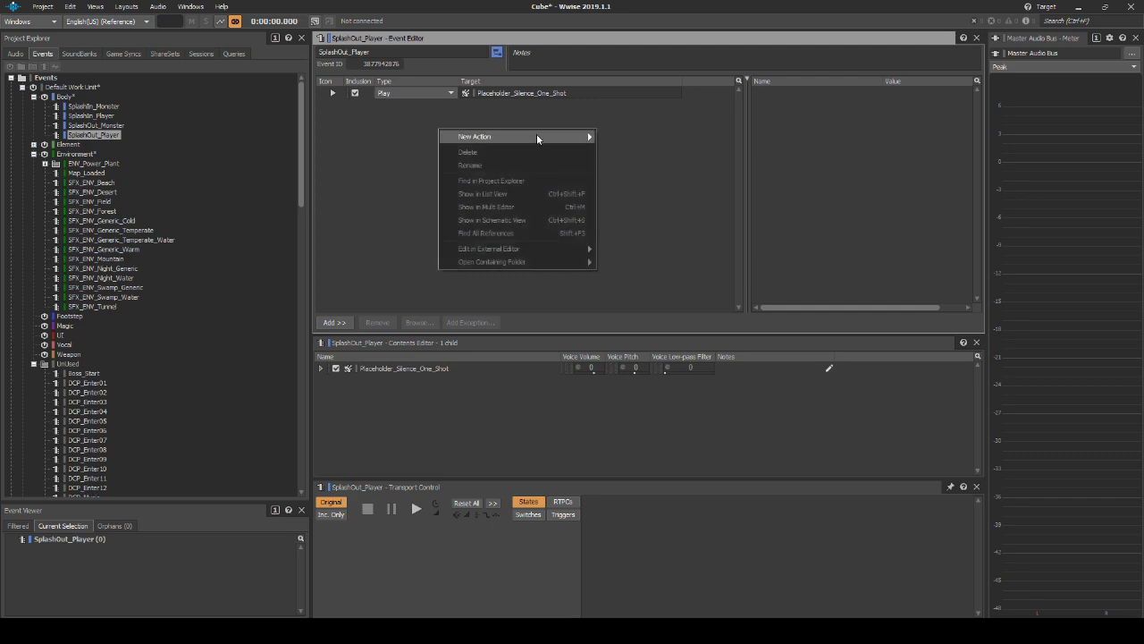
pyautogui.moveTo(548, 137)
pyautogui.moveTo(646, 327)
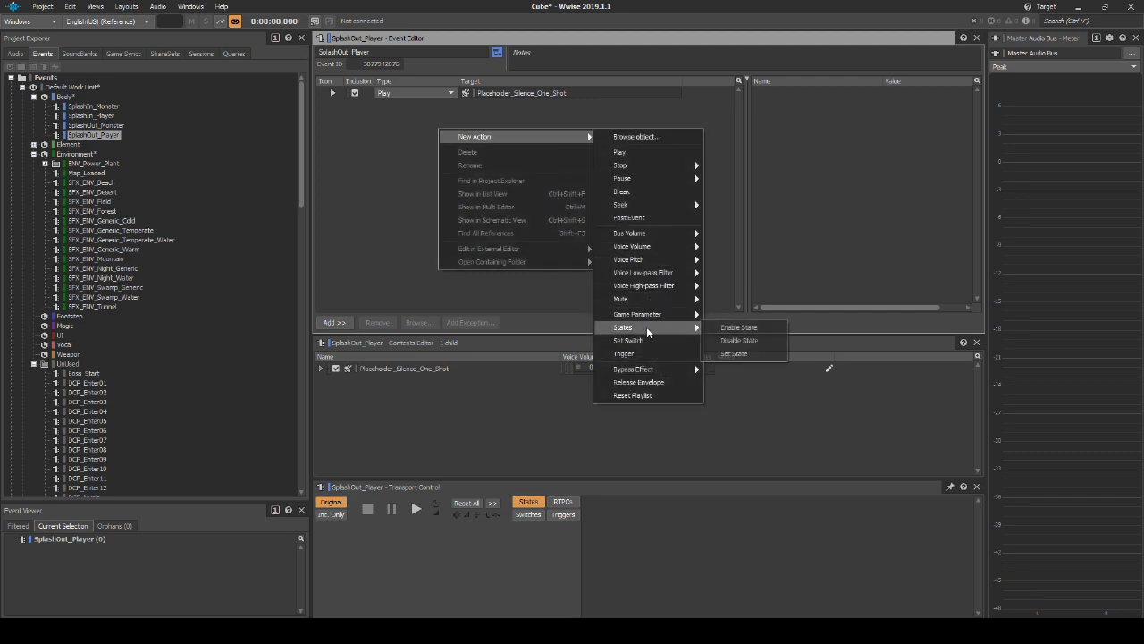
pyautogui.click(735, 353)
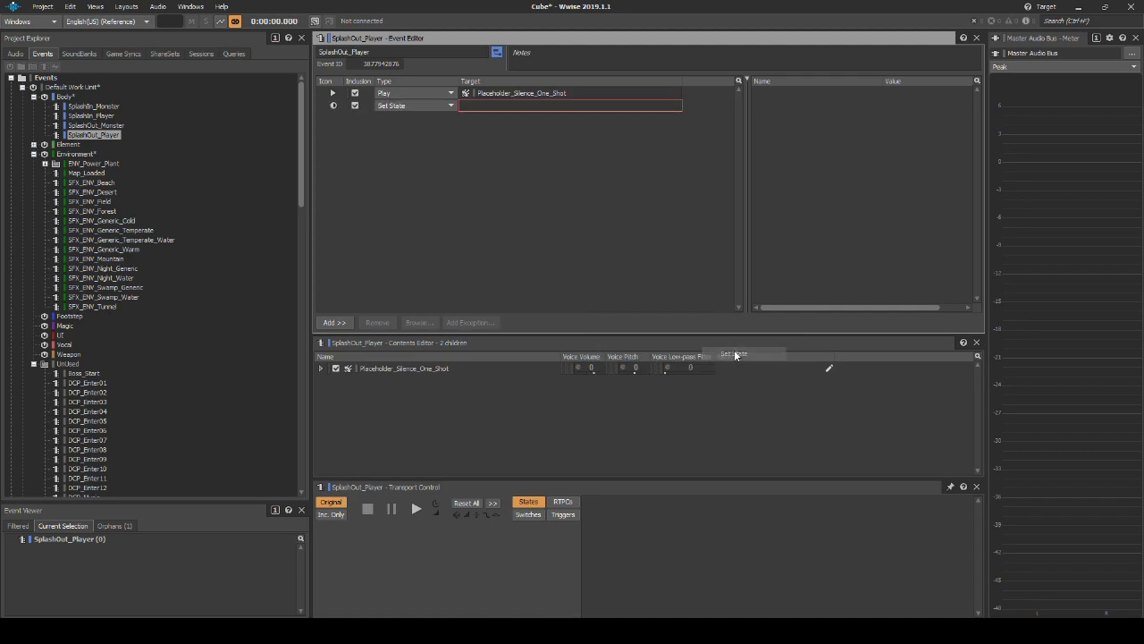
pyautogui.rightClick(502, 108)
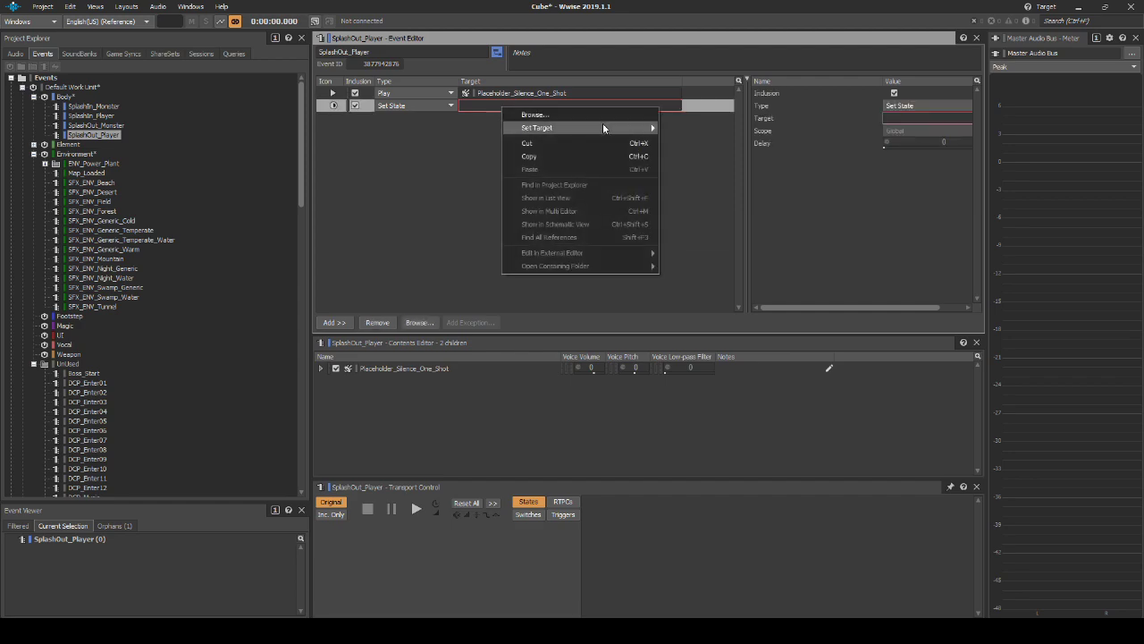
pyautogui.moveTo(602, 123)
pyautogui.moveTo(706, 159)
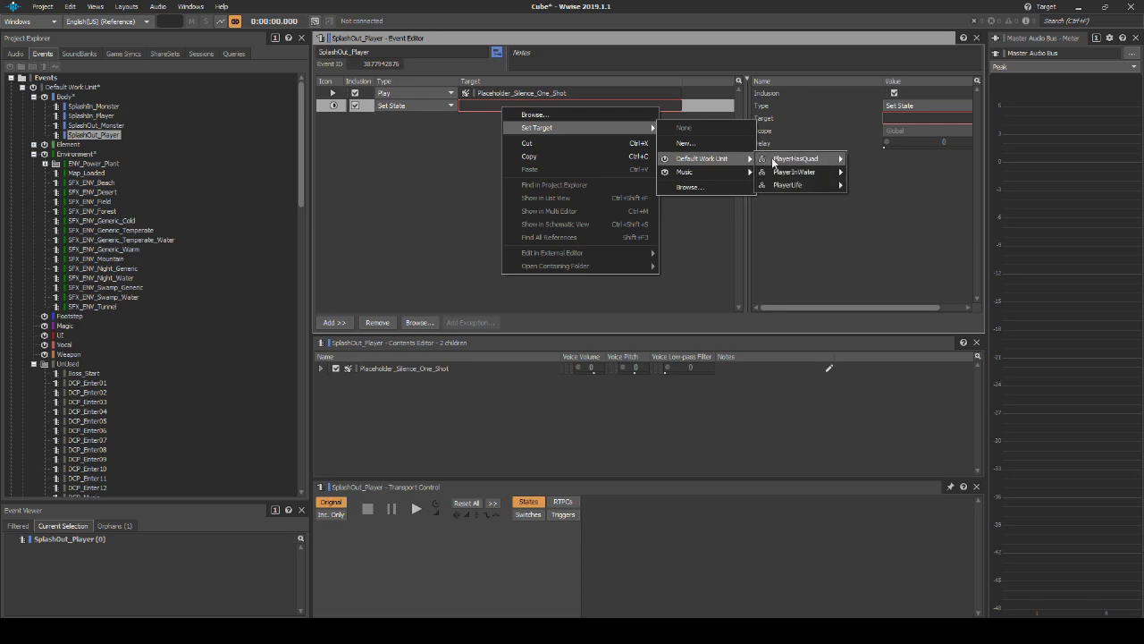
pyautogui.moveTo(783, 179)
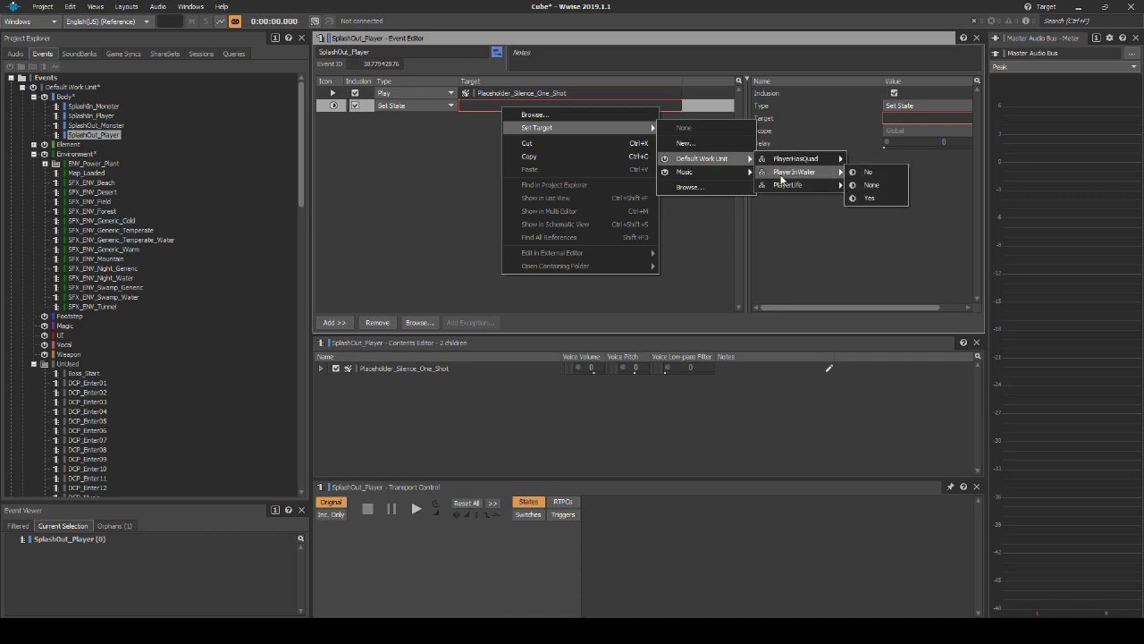
pyautogui.click(865, 175)
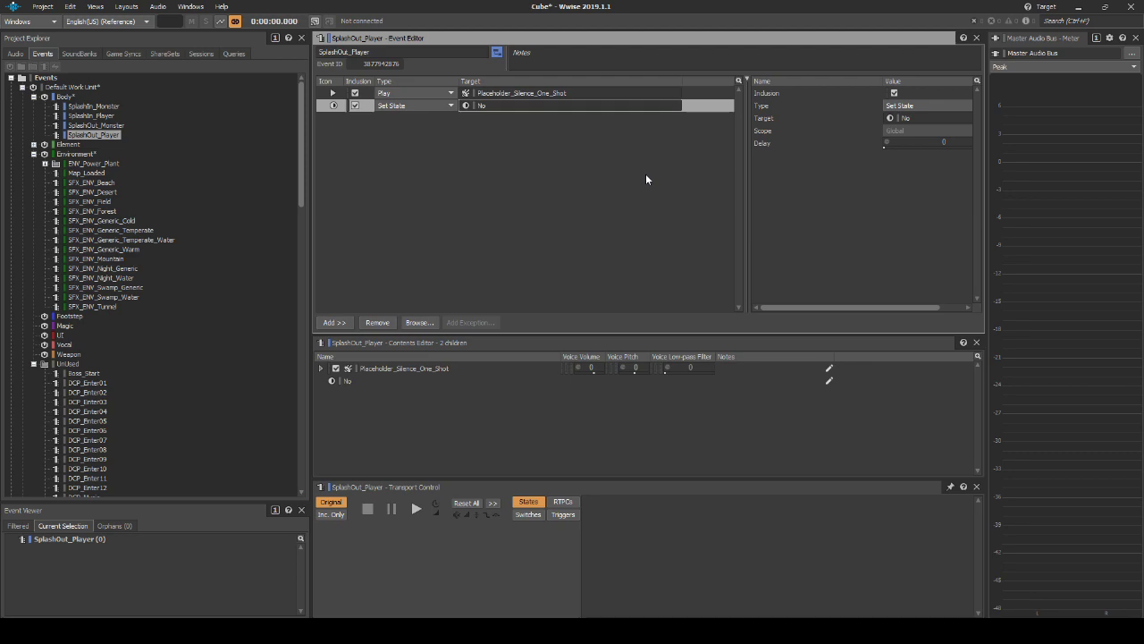
pyautogui.click(100, 174)
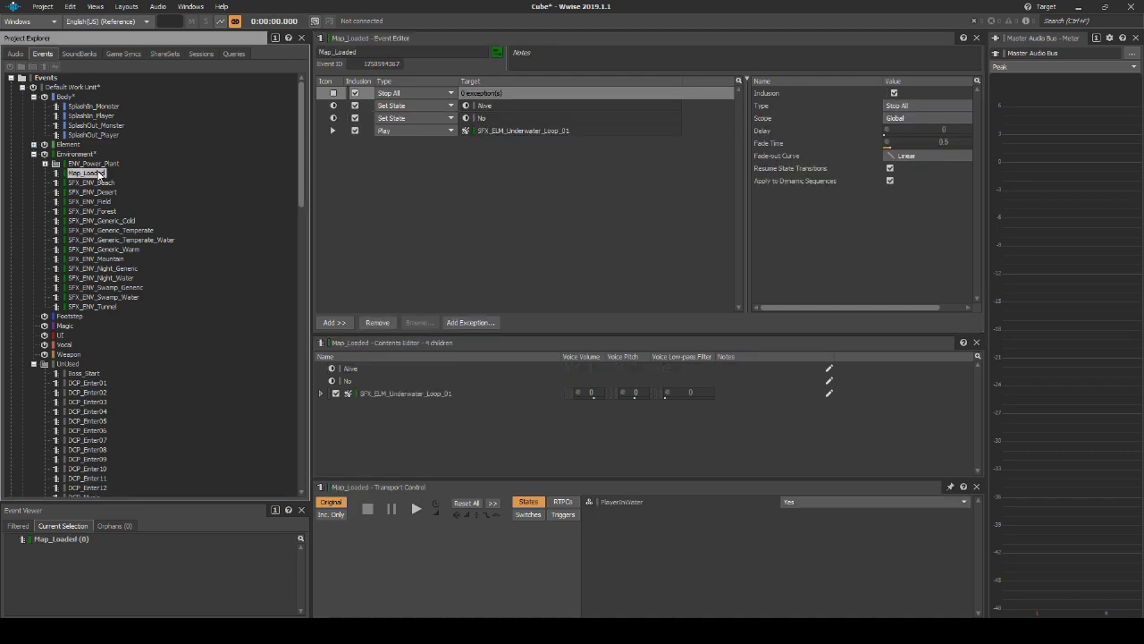
# Step: Add a Set State action to Map_Loaded and start choosing its target under Default Work Unit
pyautogui.rightClick(411, 165)
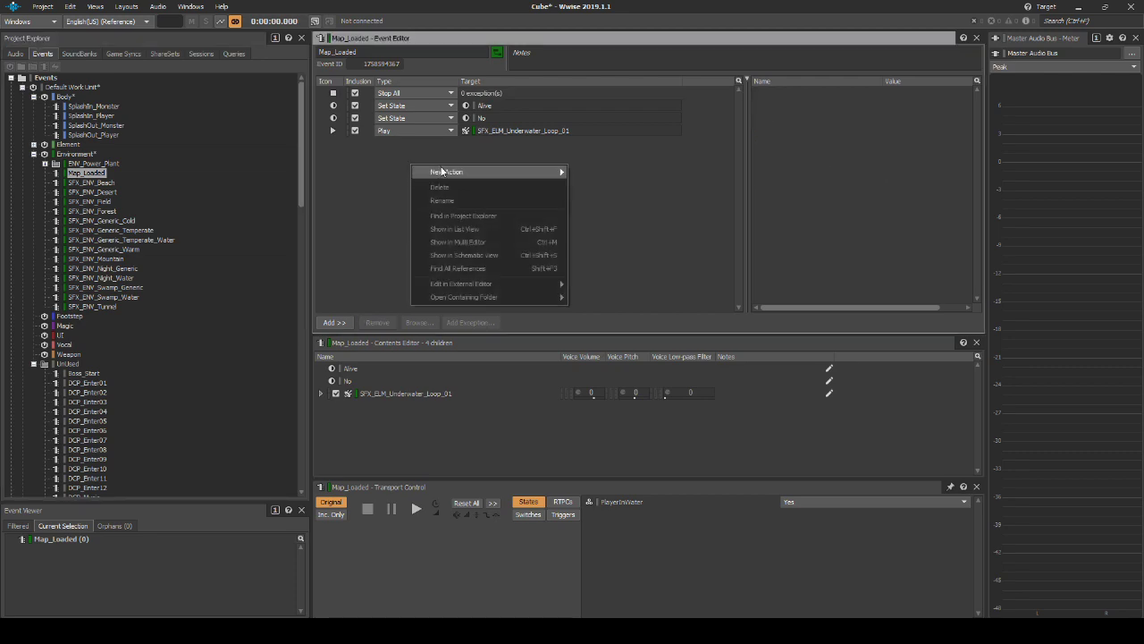
pyautogui.moveTo(445, 171)
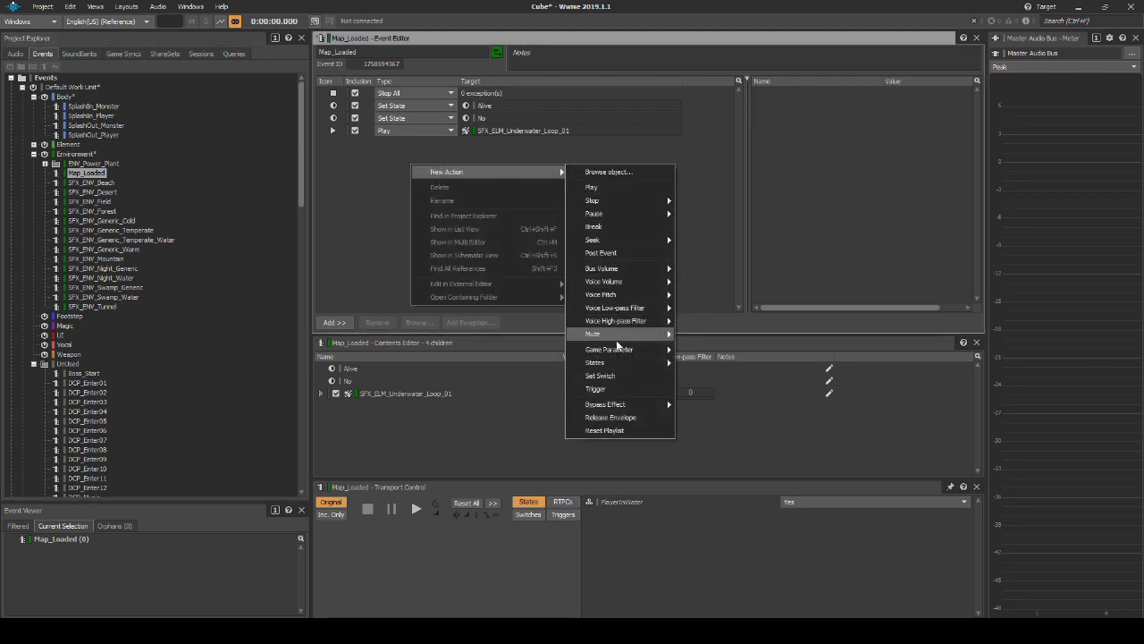
pyautogui.moveTo(619, 367)
pyautogui.click(701, 389)
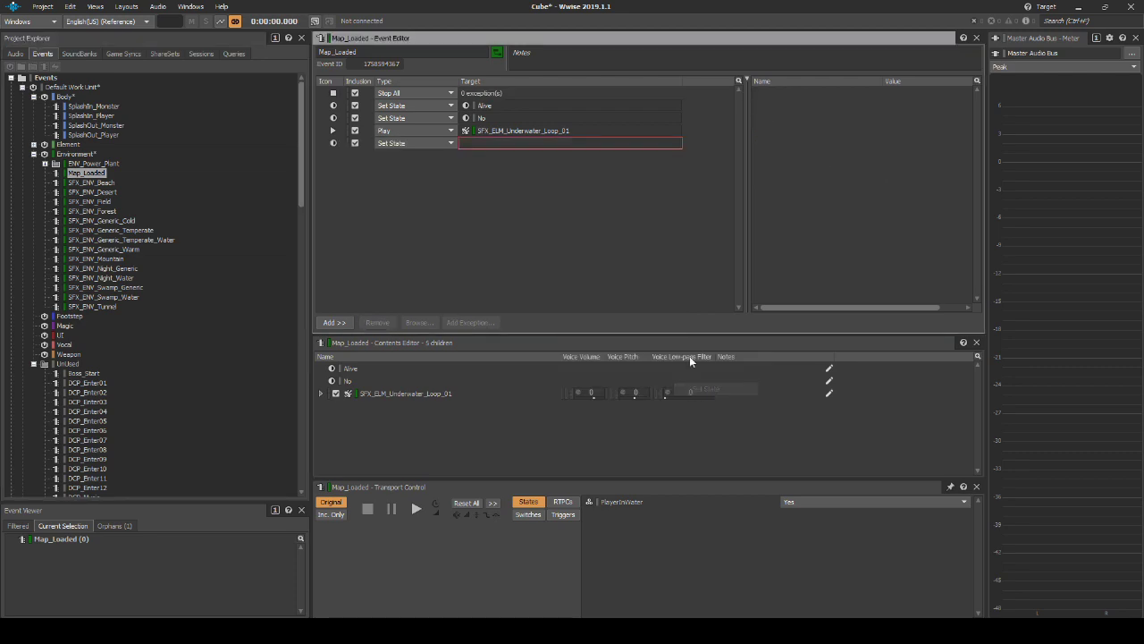
pyautogui.rightClick(521, 147)
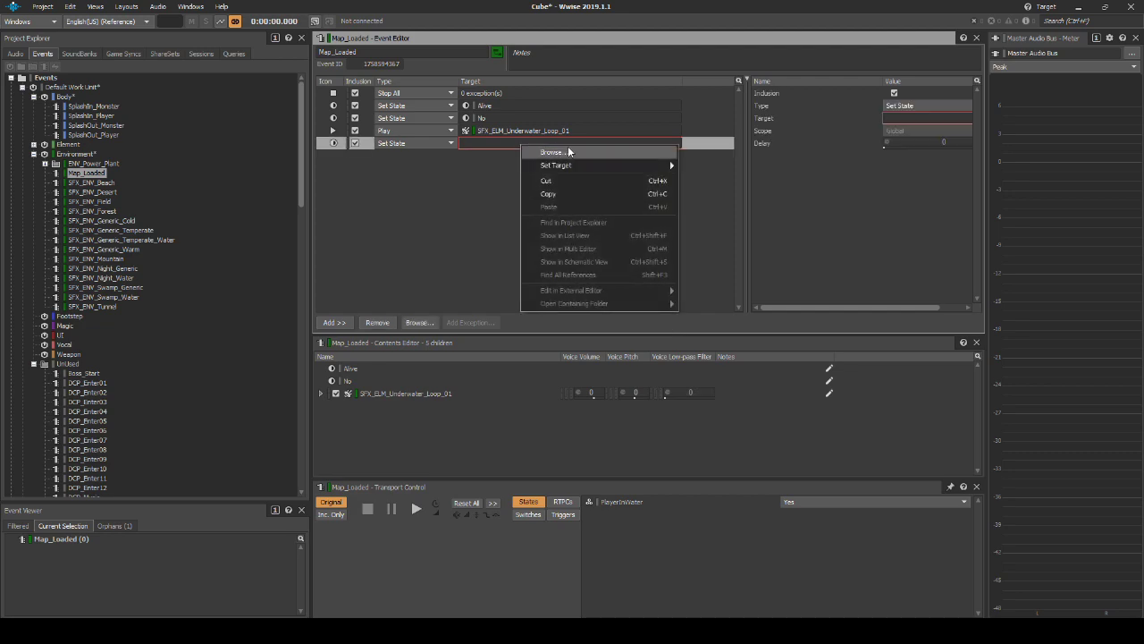
pyautogui.moveTo(572, 166)
pyautogui.moveTo(719, 196)
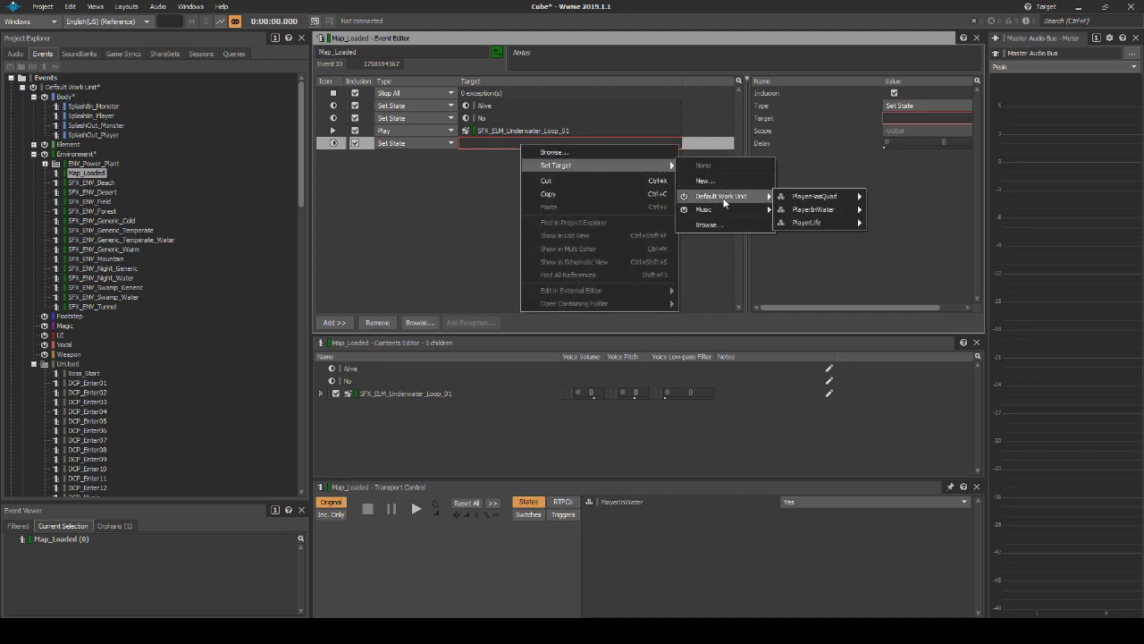